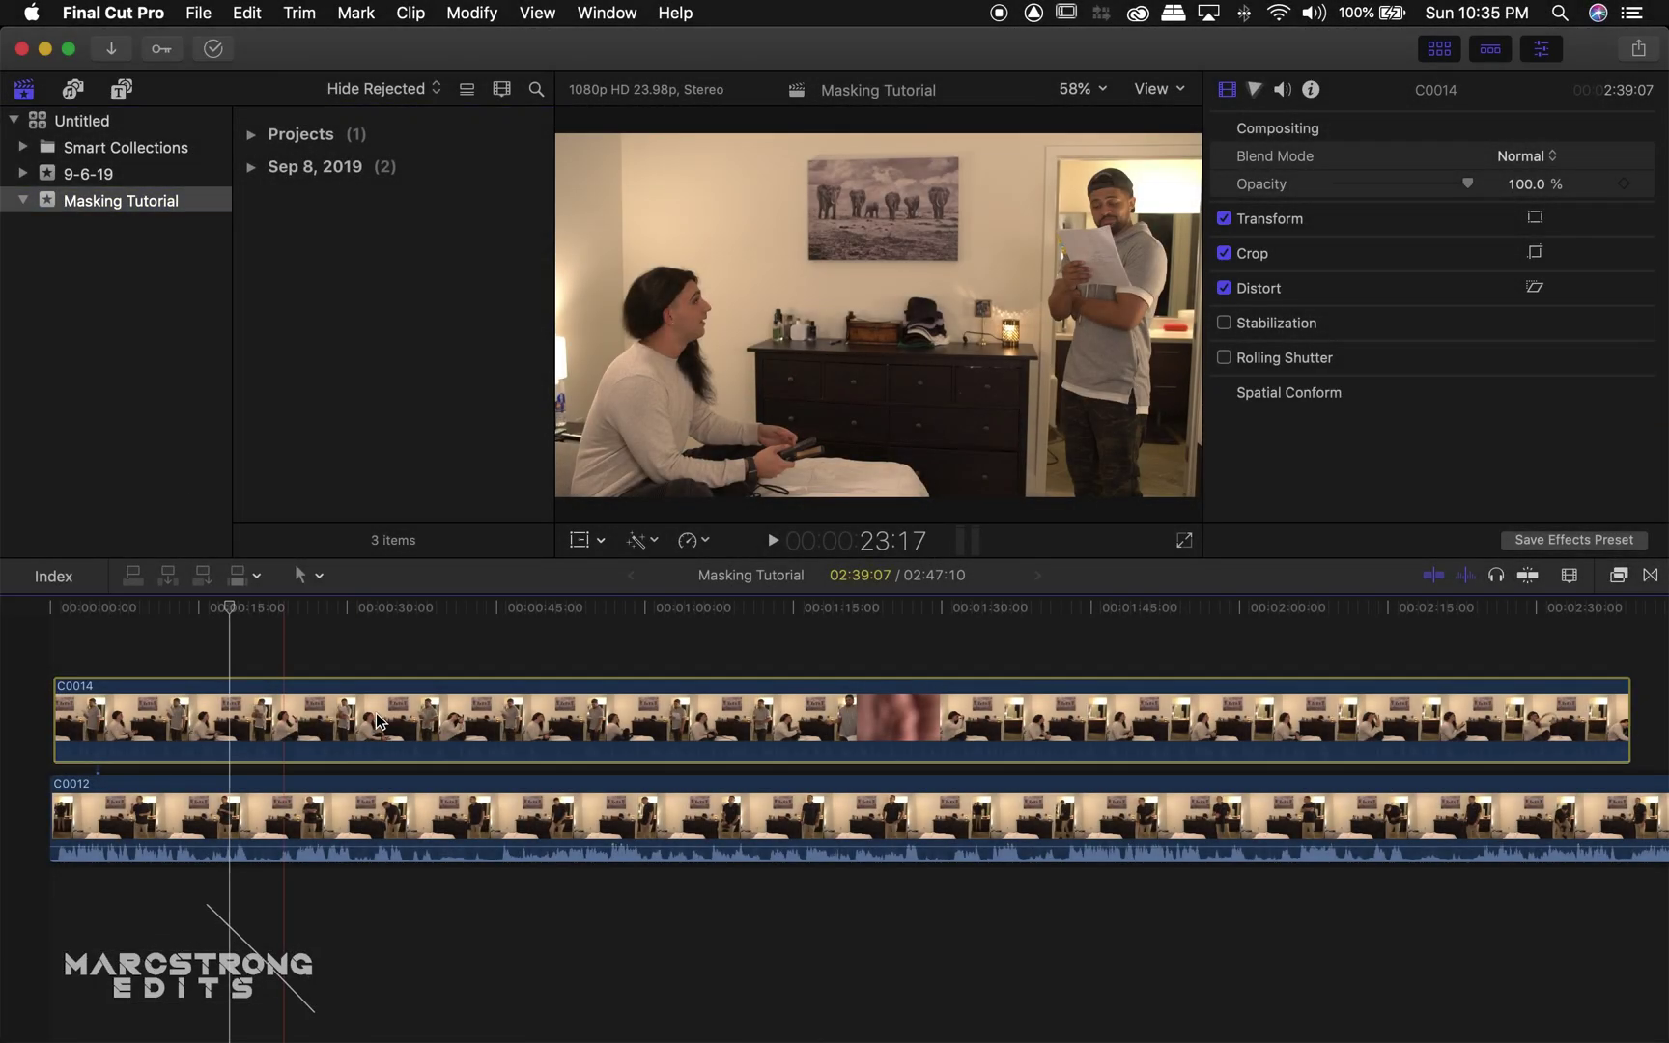
Slide clip C0014 so it starts at the same point as C0012 beneath it.
left_click(247, 719)
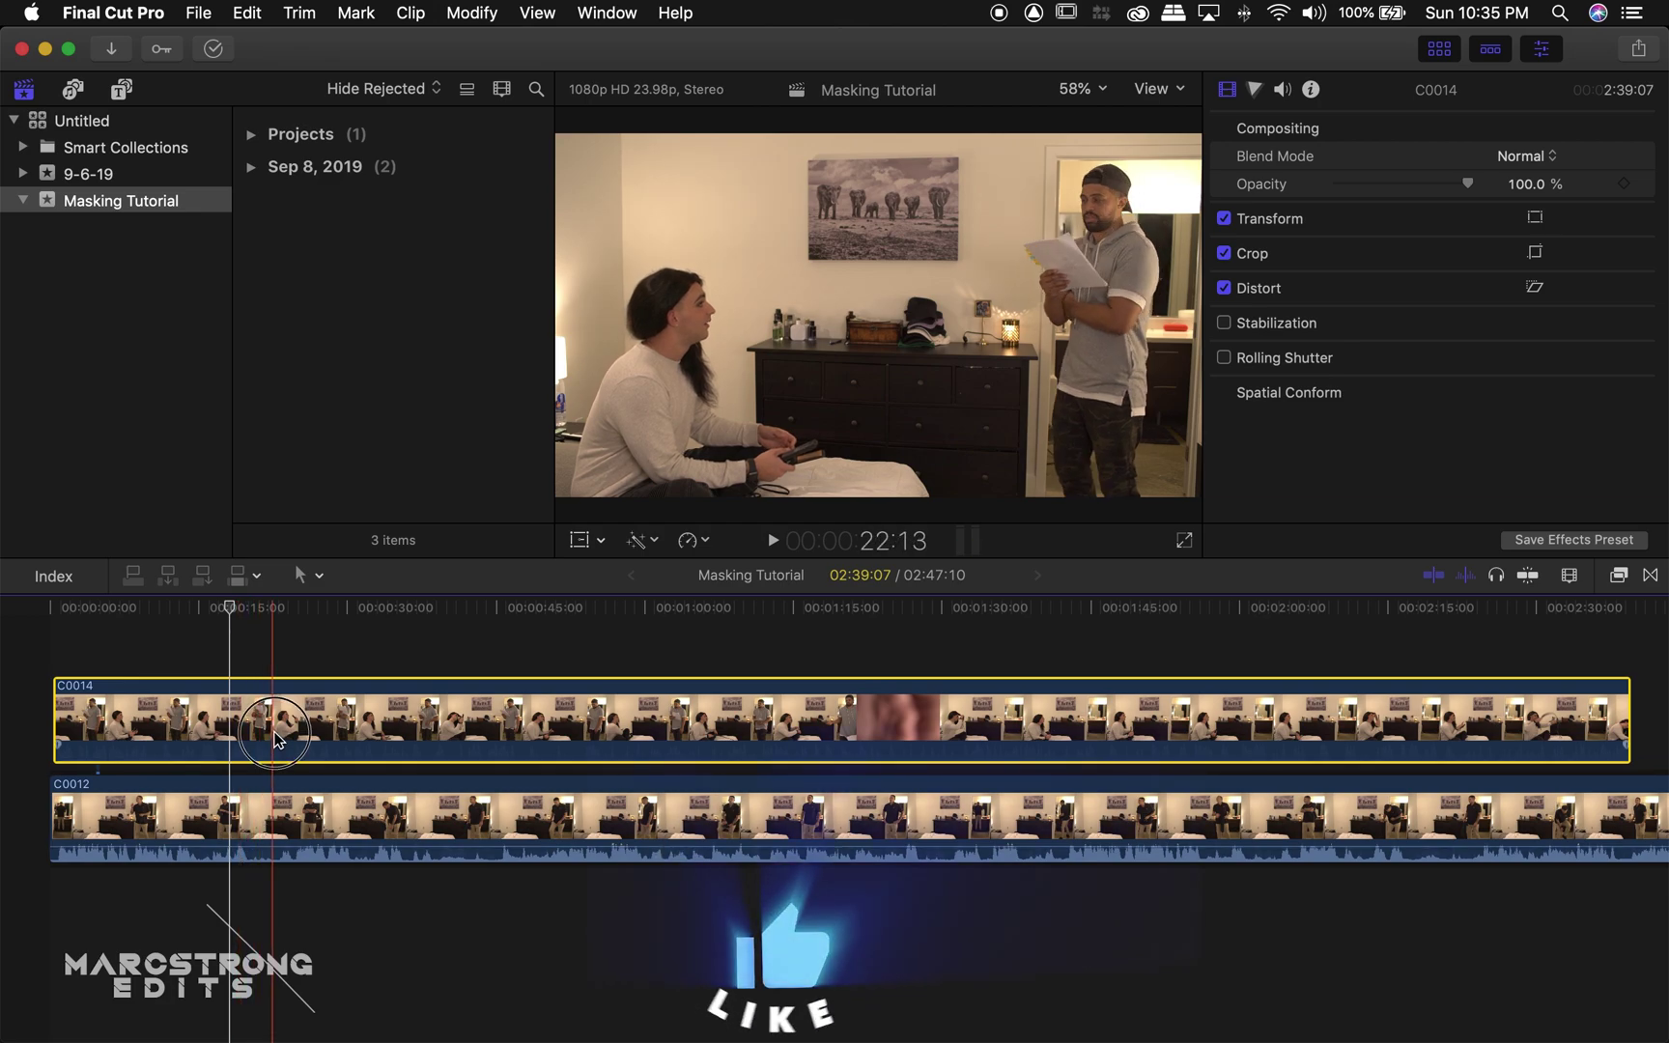
left_click_drag(277, 731, 400, 738)
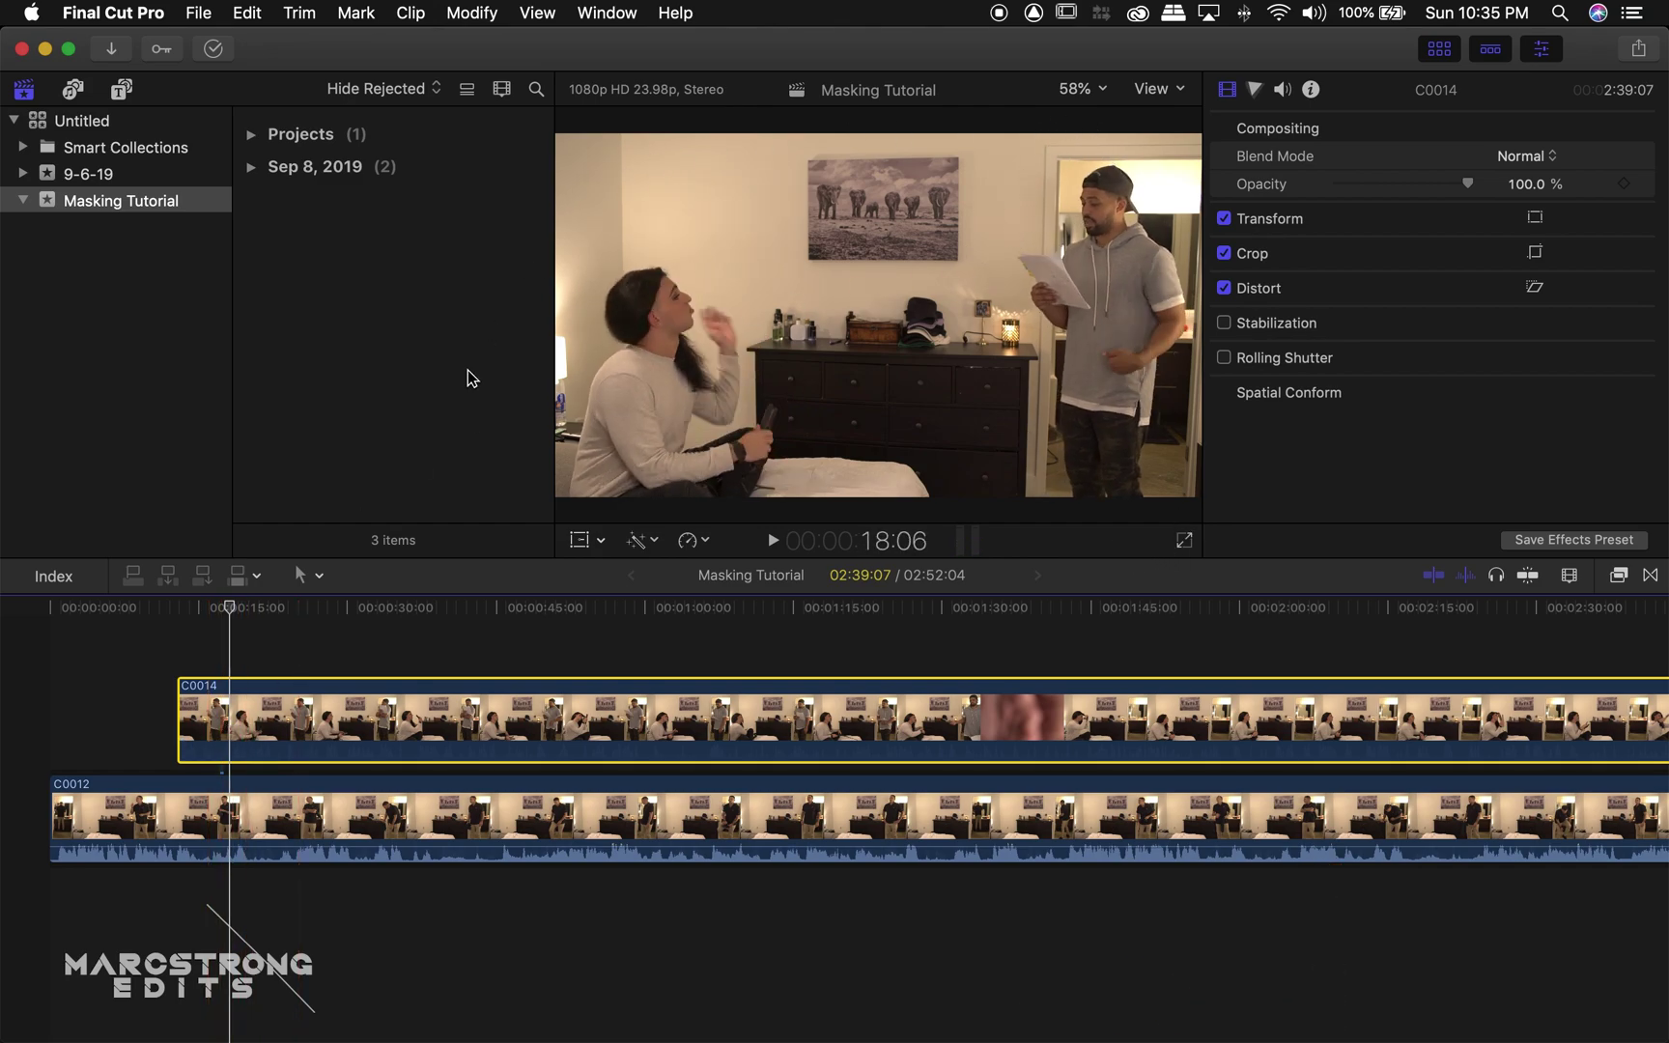
left_click_drag(392, 704, 239, 712)
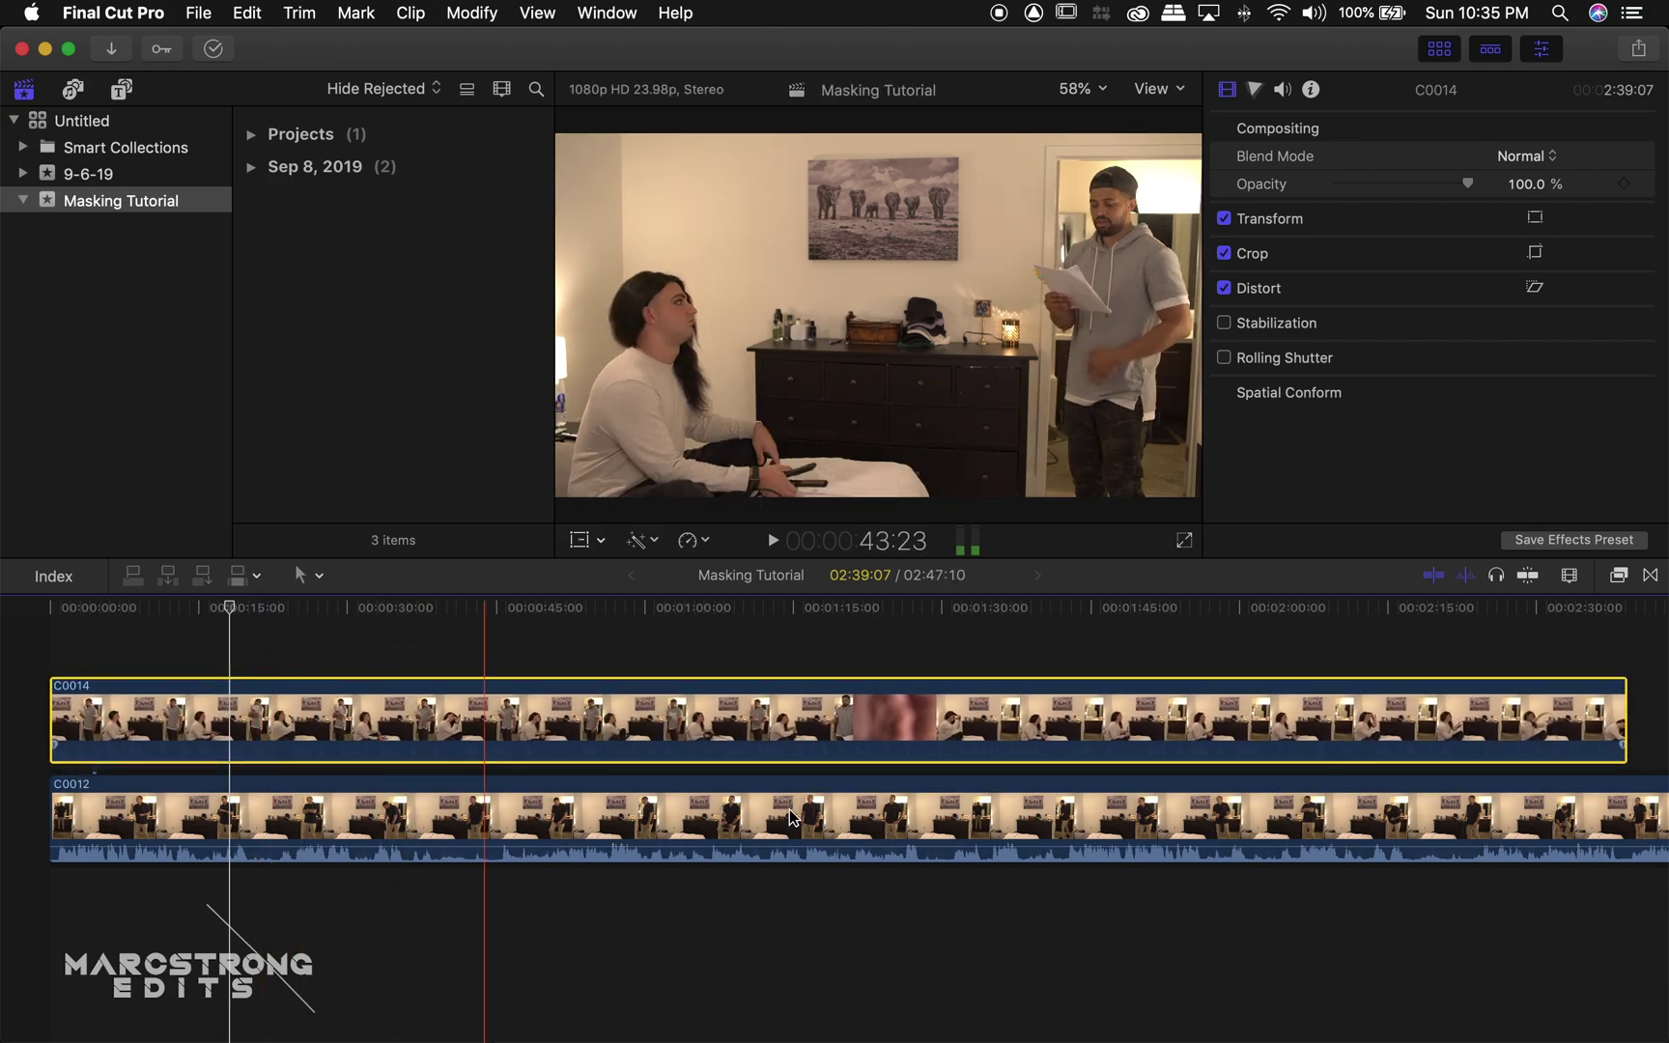
left_click(1618, 577)
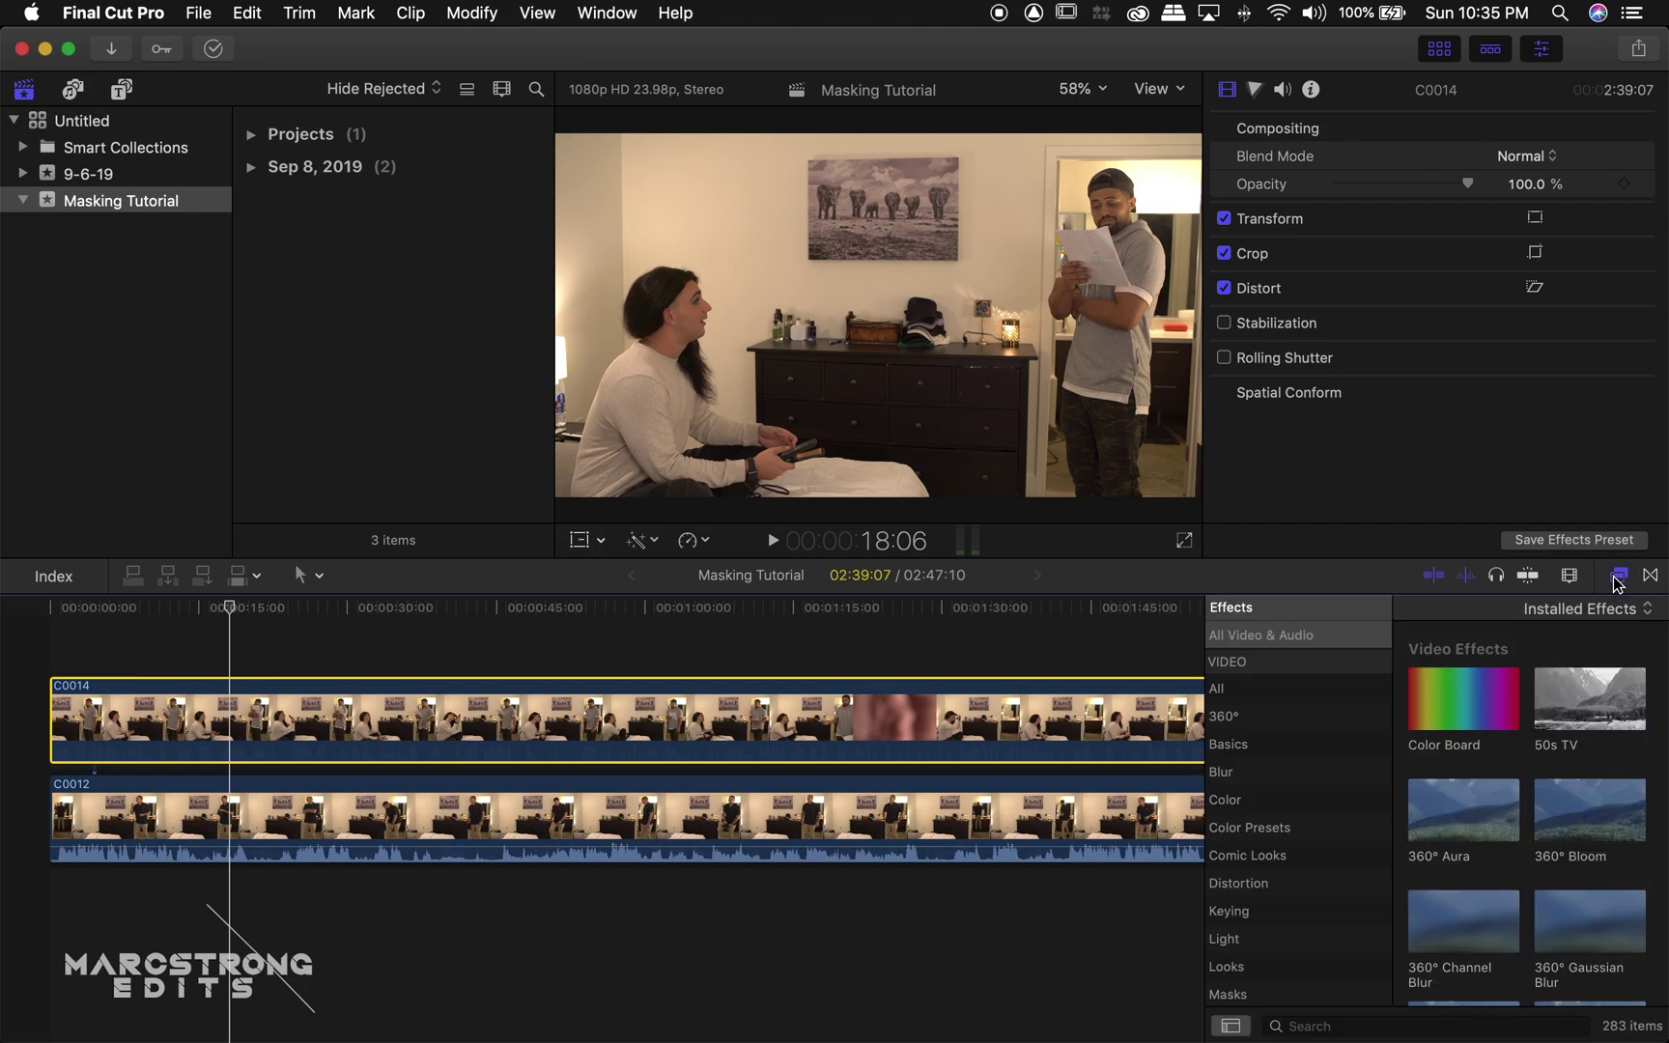
Apply Draw Mask to C0014 and outline a closed four-point shape around the doorway actor.
scroll(1234, 944, "down", 1)
left_click(1239, 951)
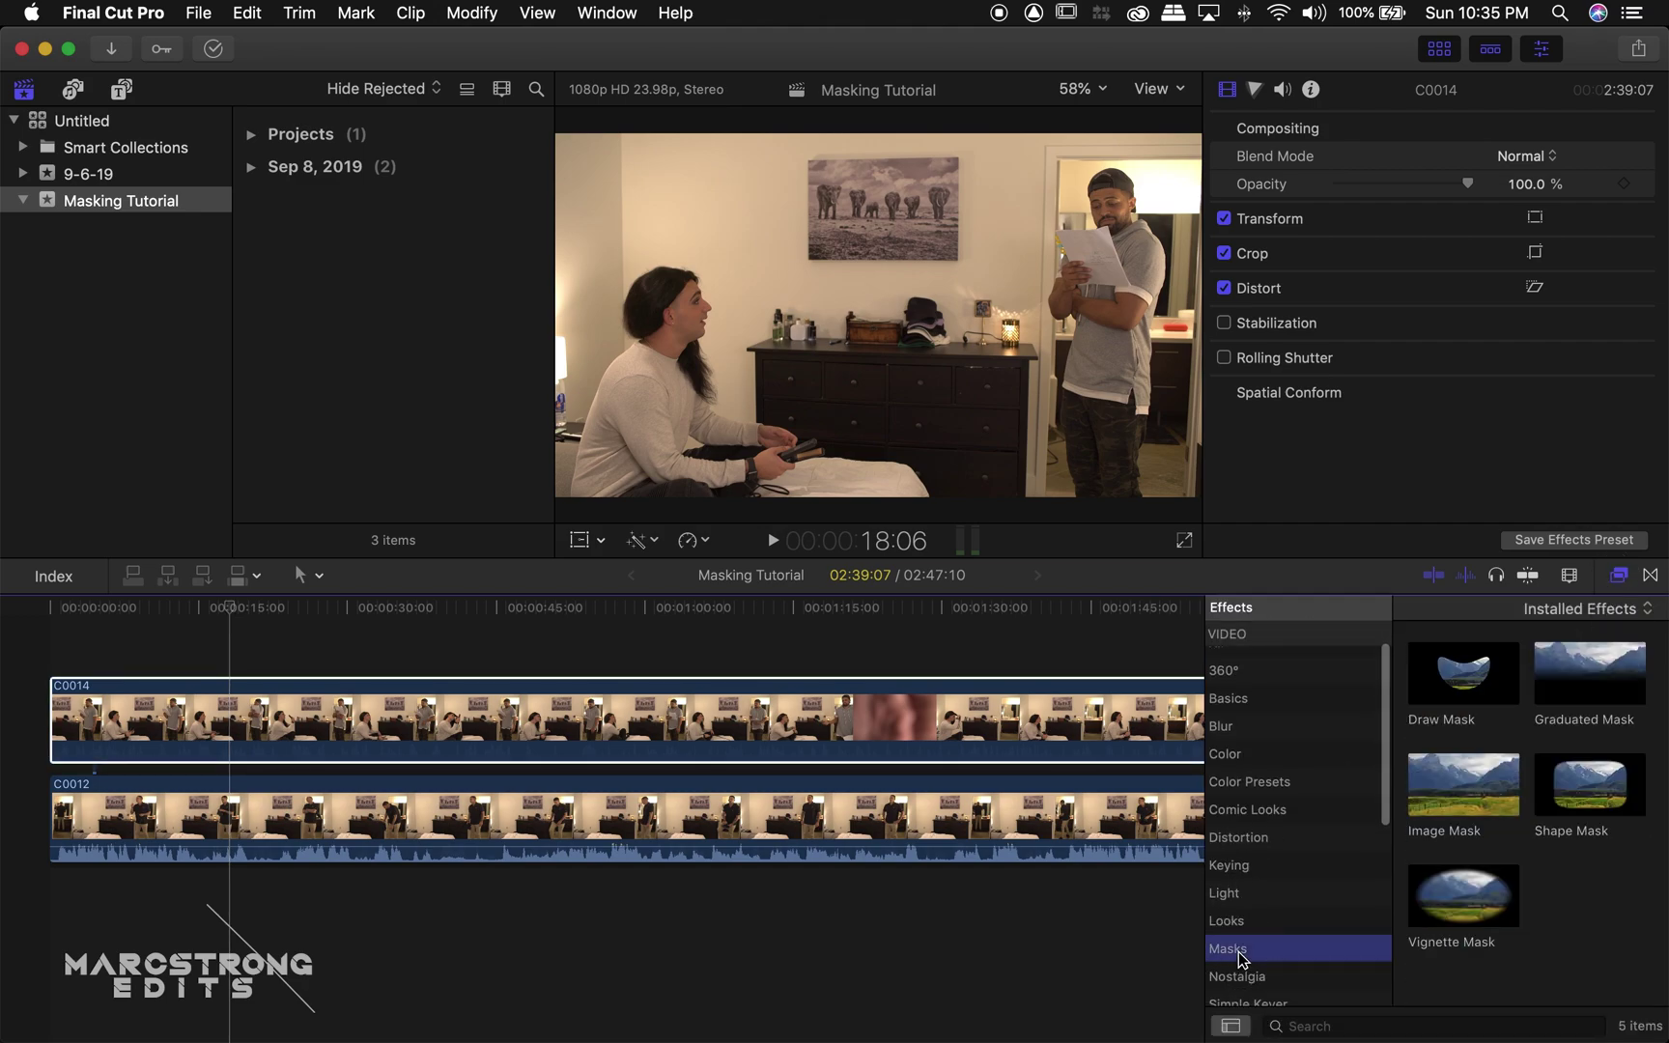
mouse_move(1500, 682)
left_mouse_down()
mouse_move(1275, 681)
mouse_move(869, 719)
left_mouse_up()
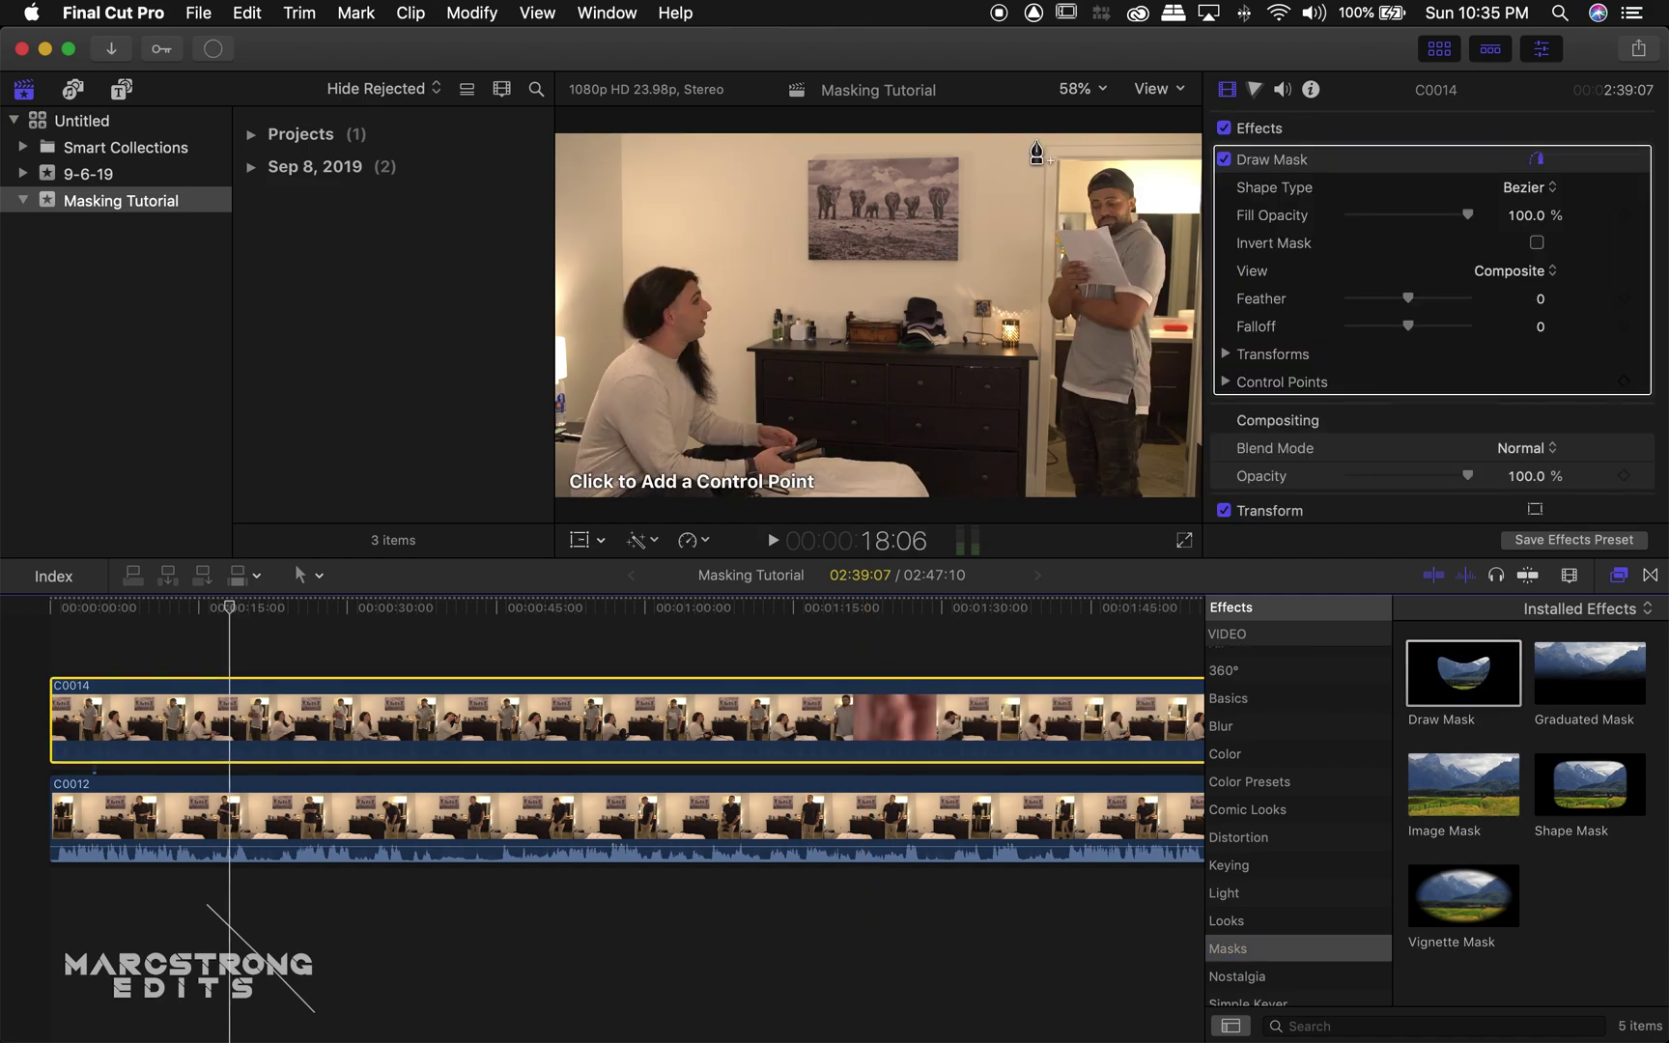
left_click(1011, 125)
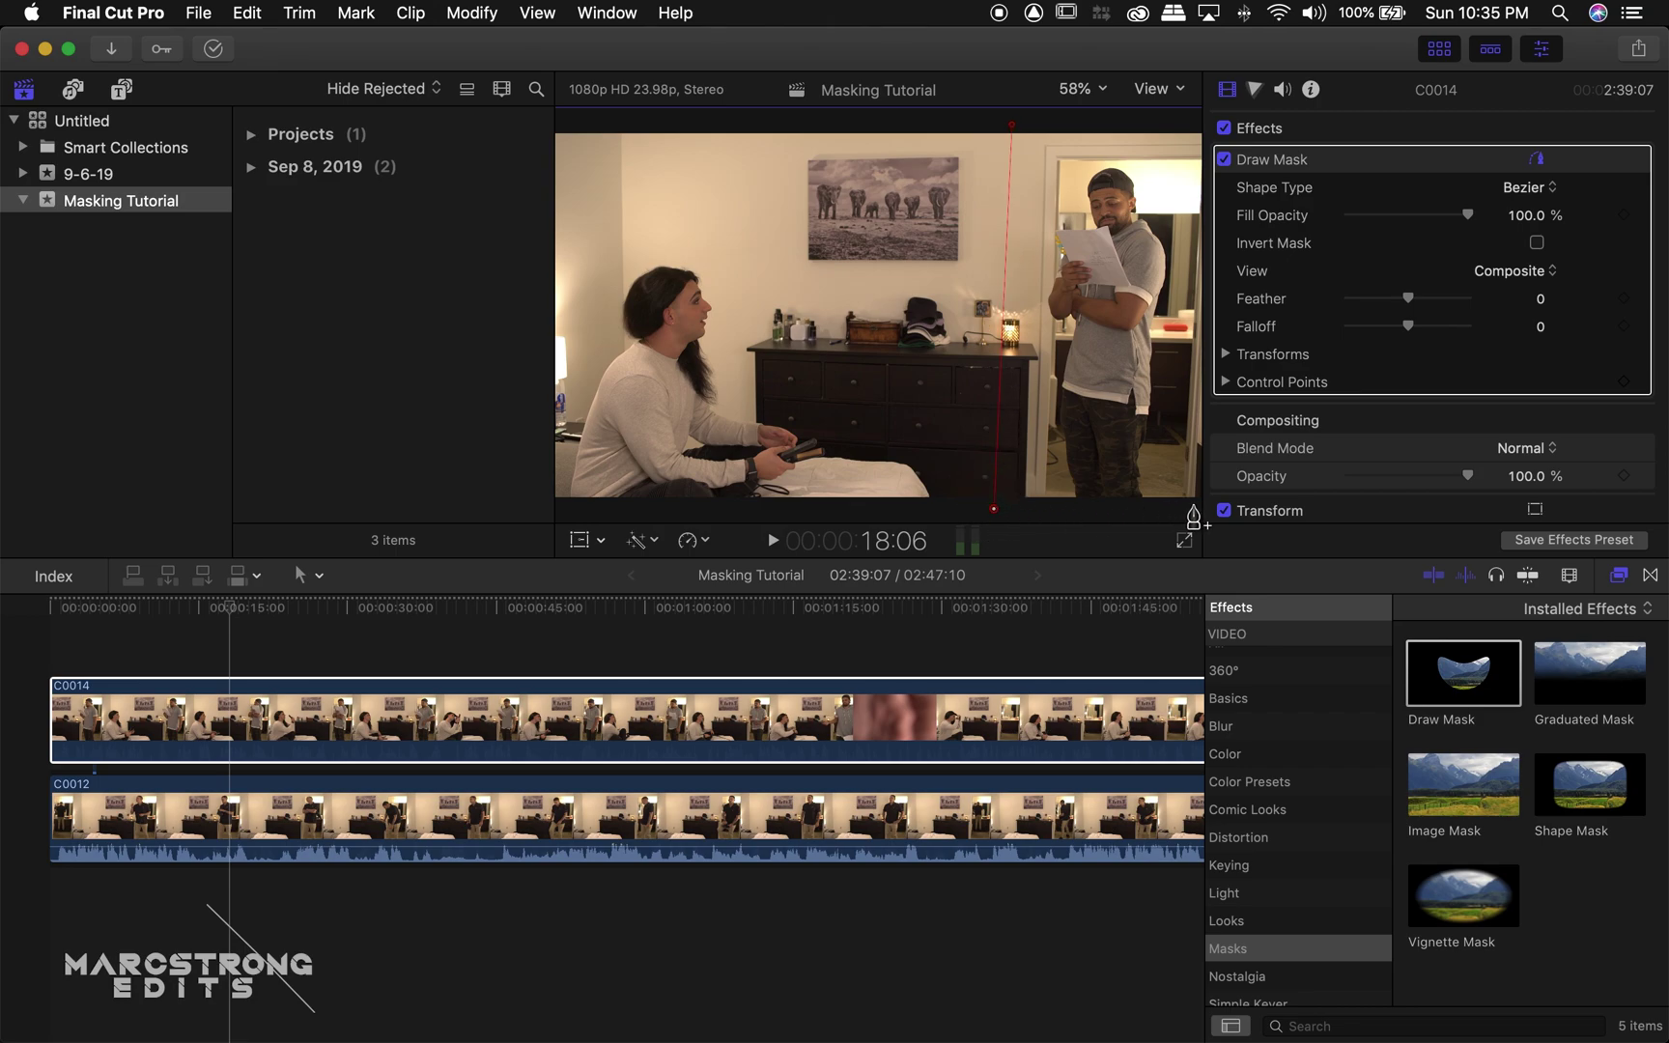
left_click(1195, 506)
left_click(1194, 125)
left_click(1011, 125)
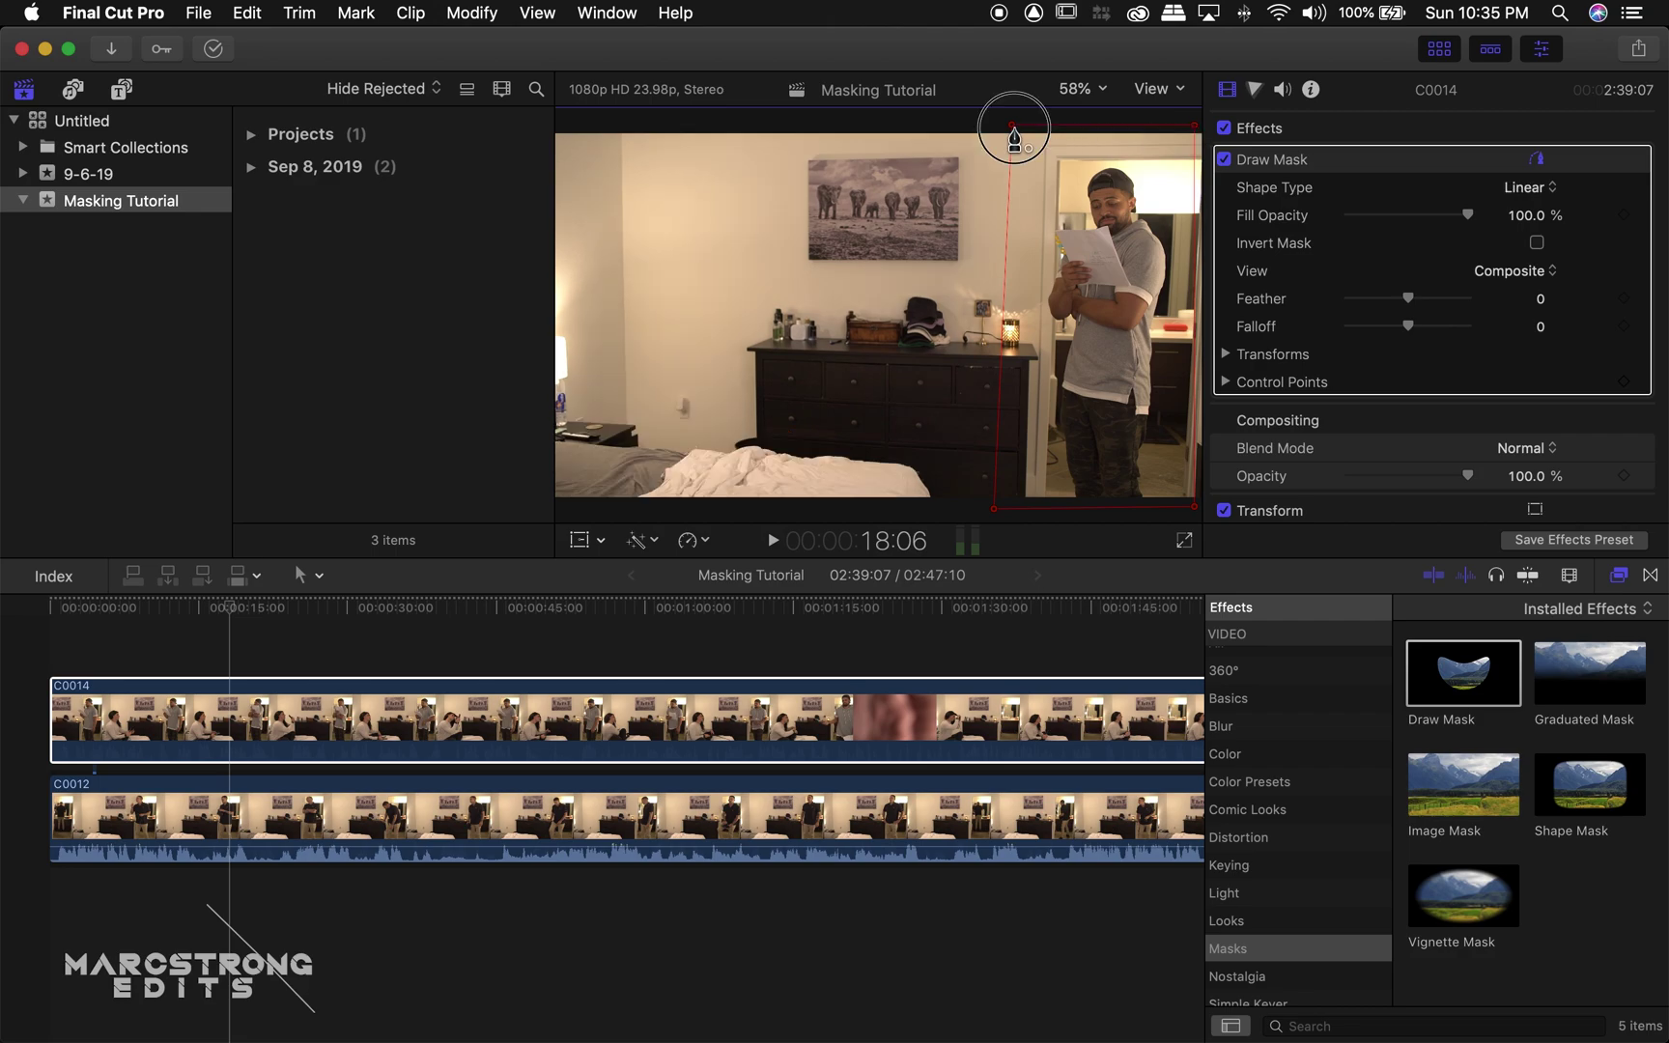
Adjust the four mask corners, widening the shape outward and to the left.
left_click_drag(1194, 128, 1230, 123)
left_click_drag(1202, 519, 1196, 509)
left_click_drag(994, 509, 965, 513)
left_click_drag(1012, 125, 966, 128)
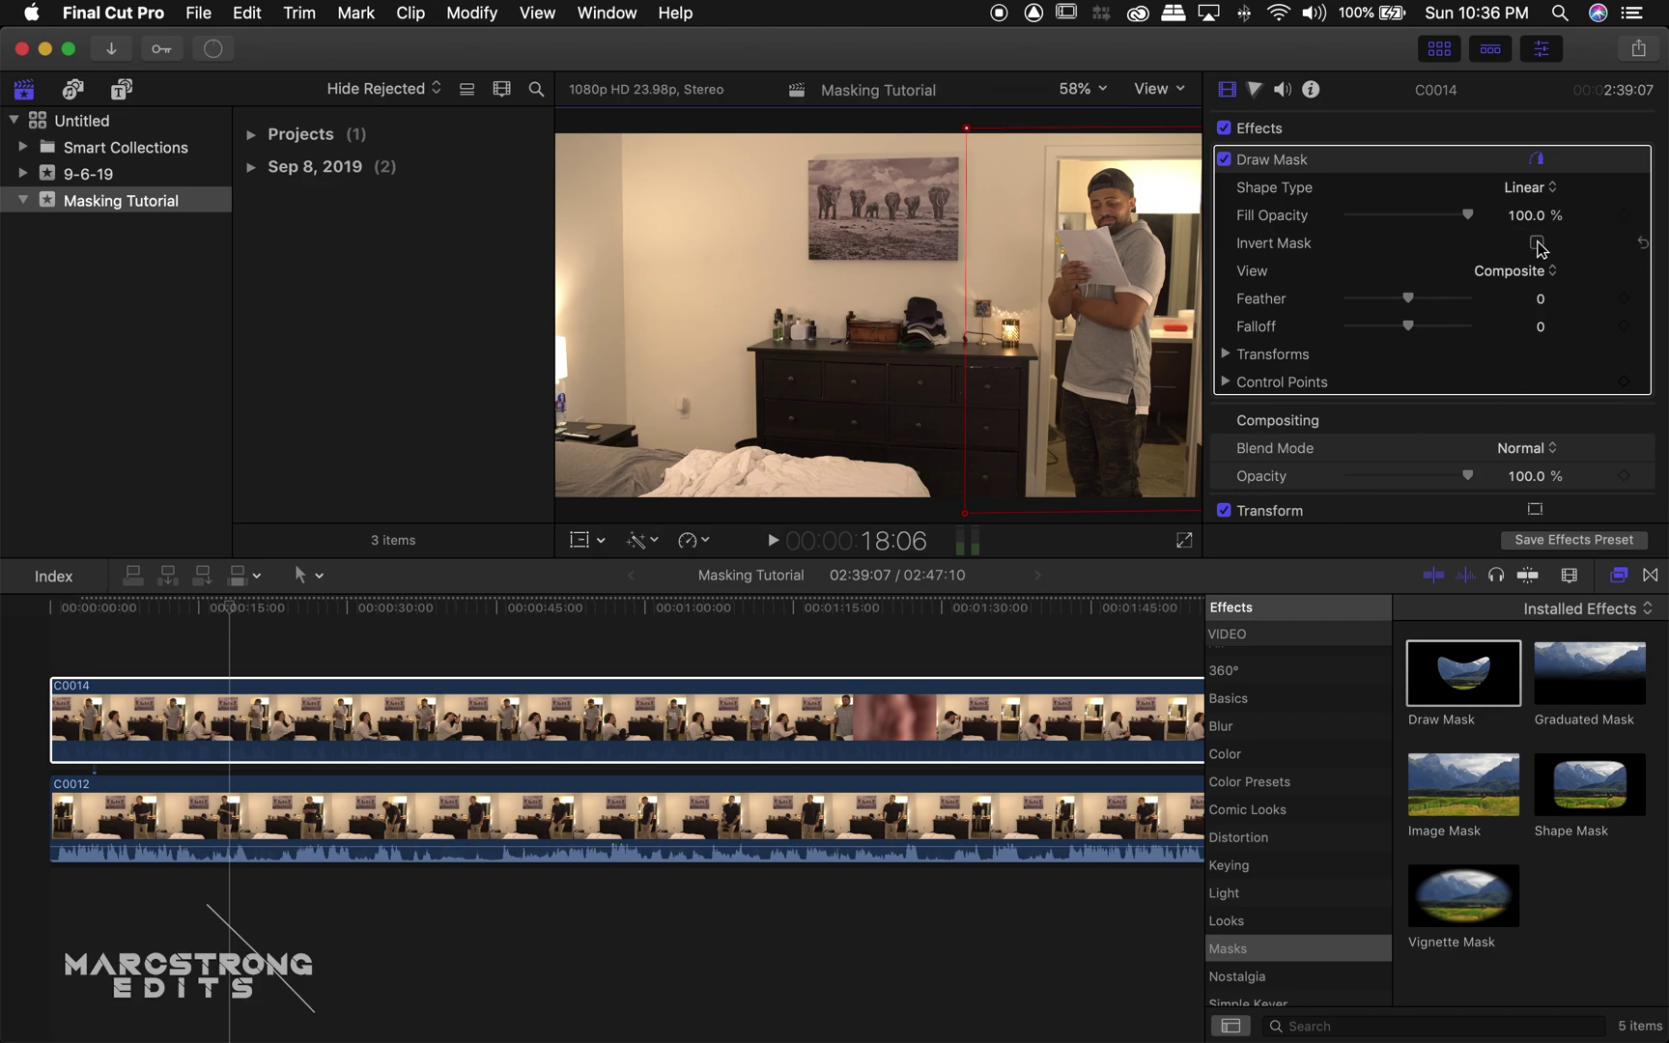
Invert the C0014 mask, feather it to 27, review the blend, and keyframe the mask points.
left_click(1536, 243)
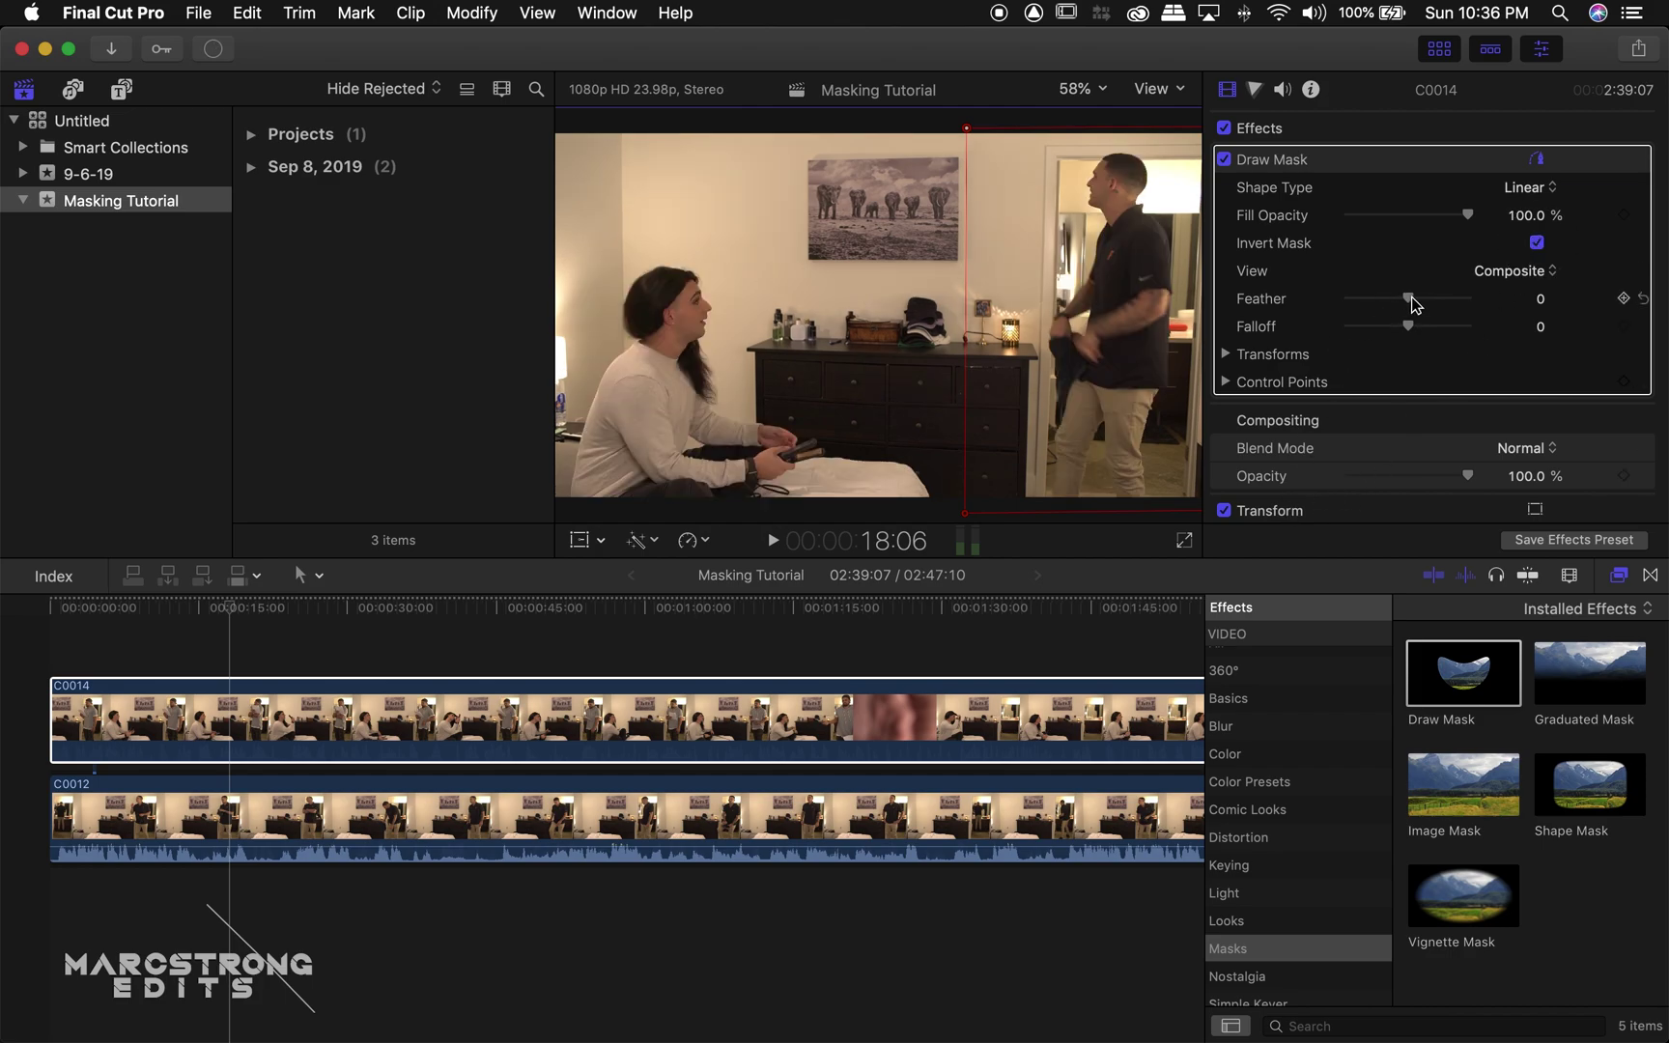
left_click_drag(1412, 305, 1428, 305)
left_click(1308, 424)
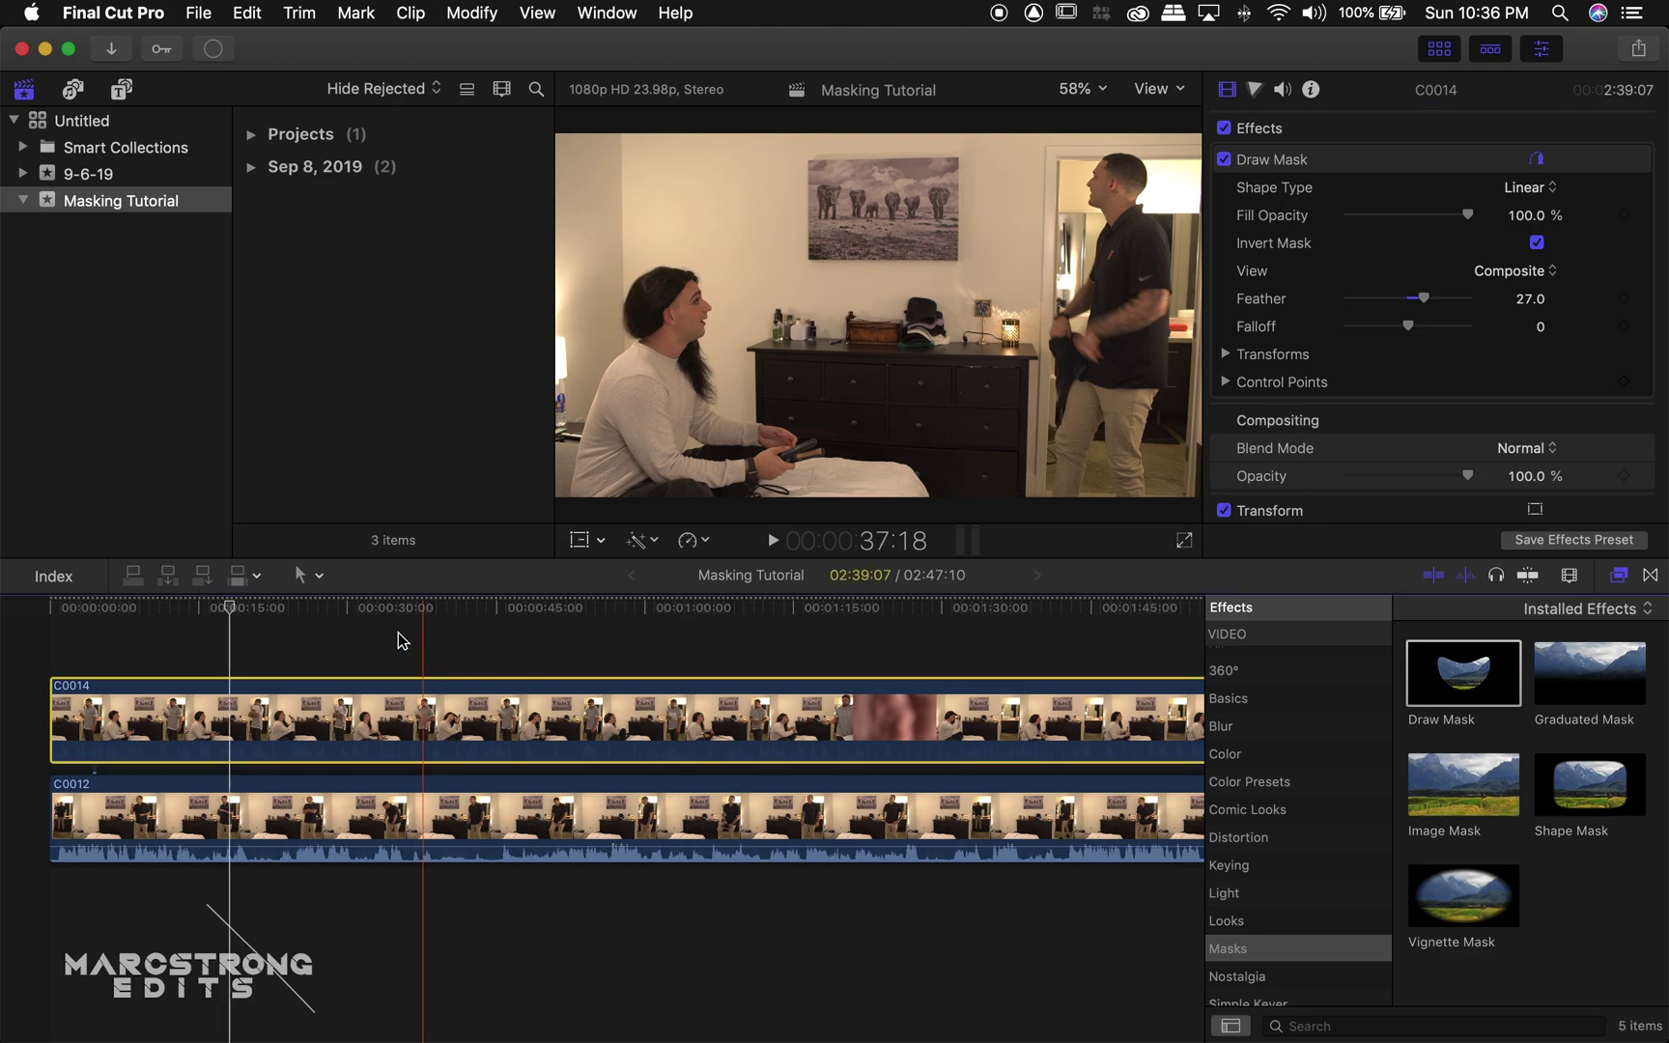
left_click_drag(230, 608, 215, 614)
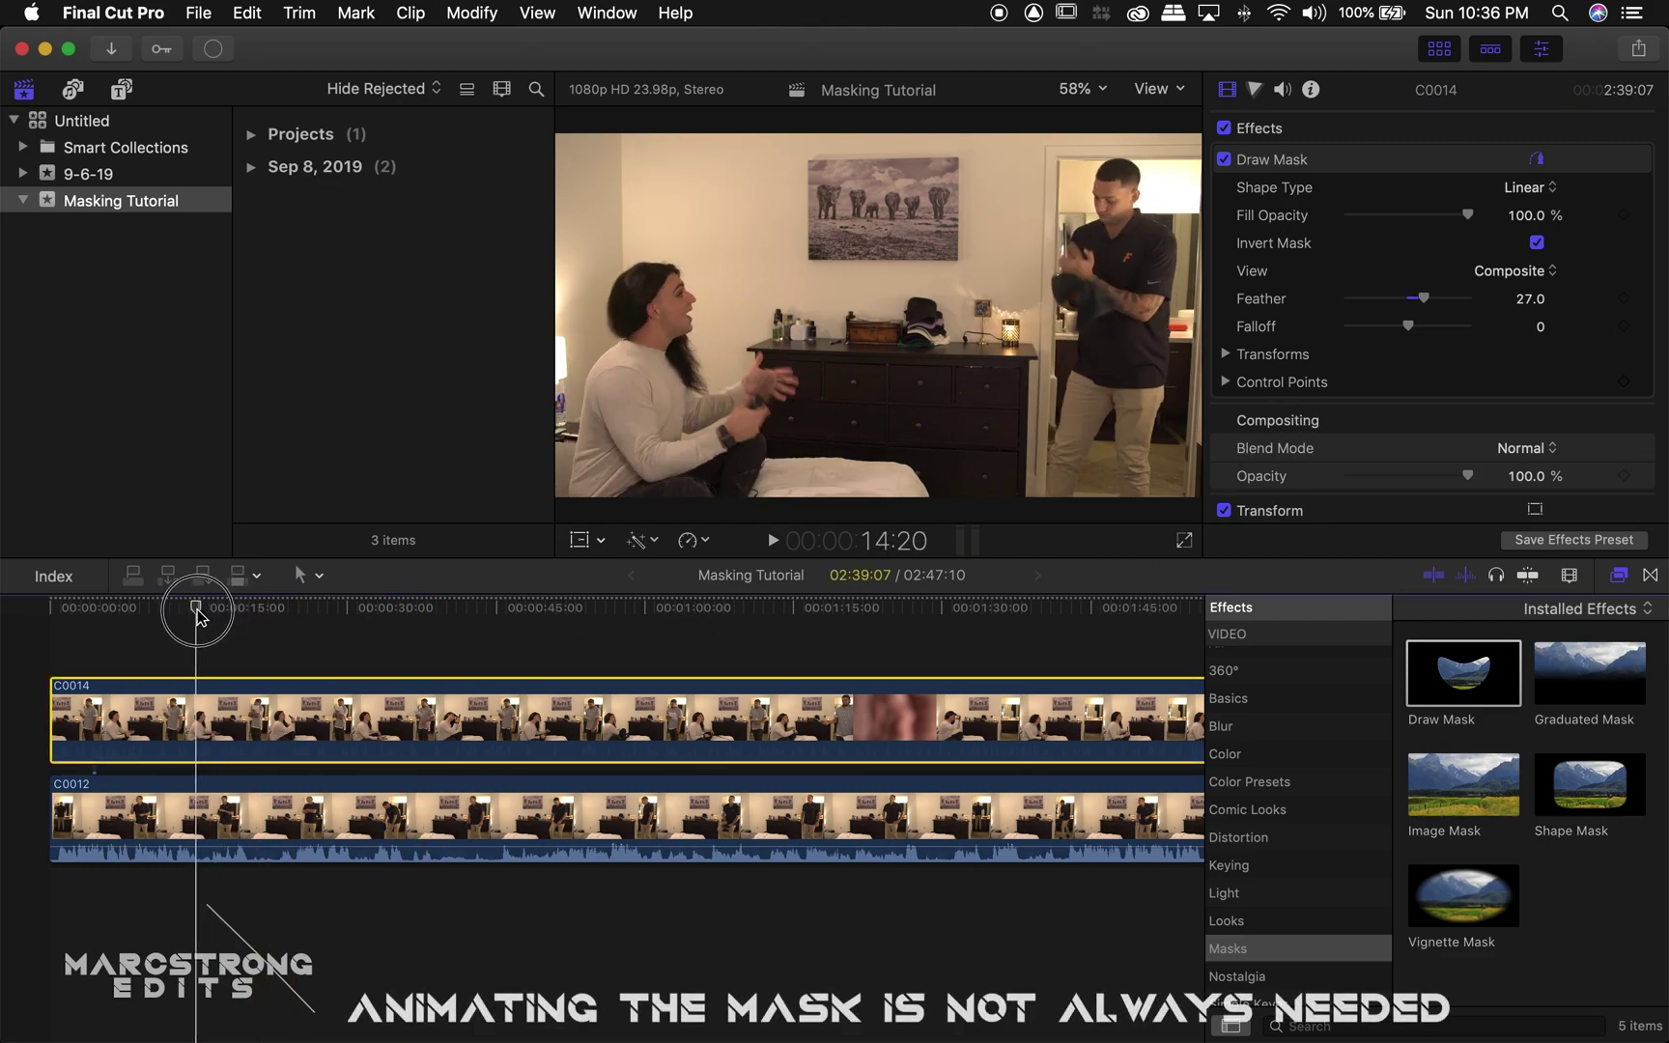
left_click_drag(196, 608, 307, 607)
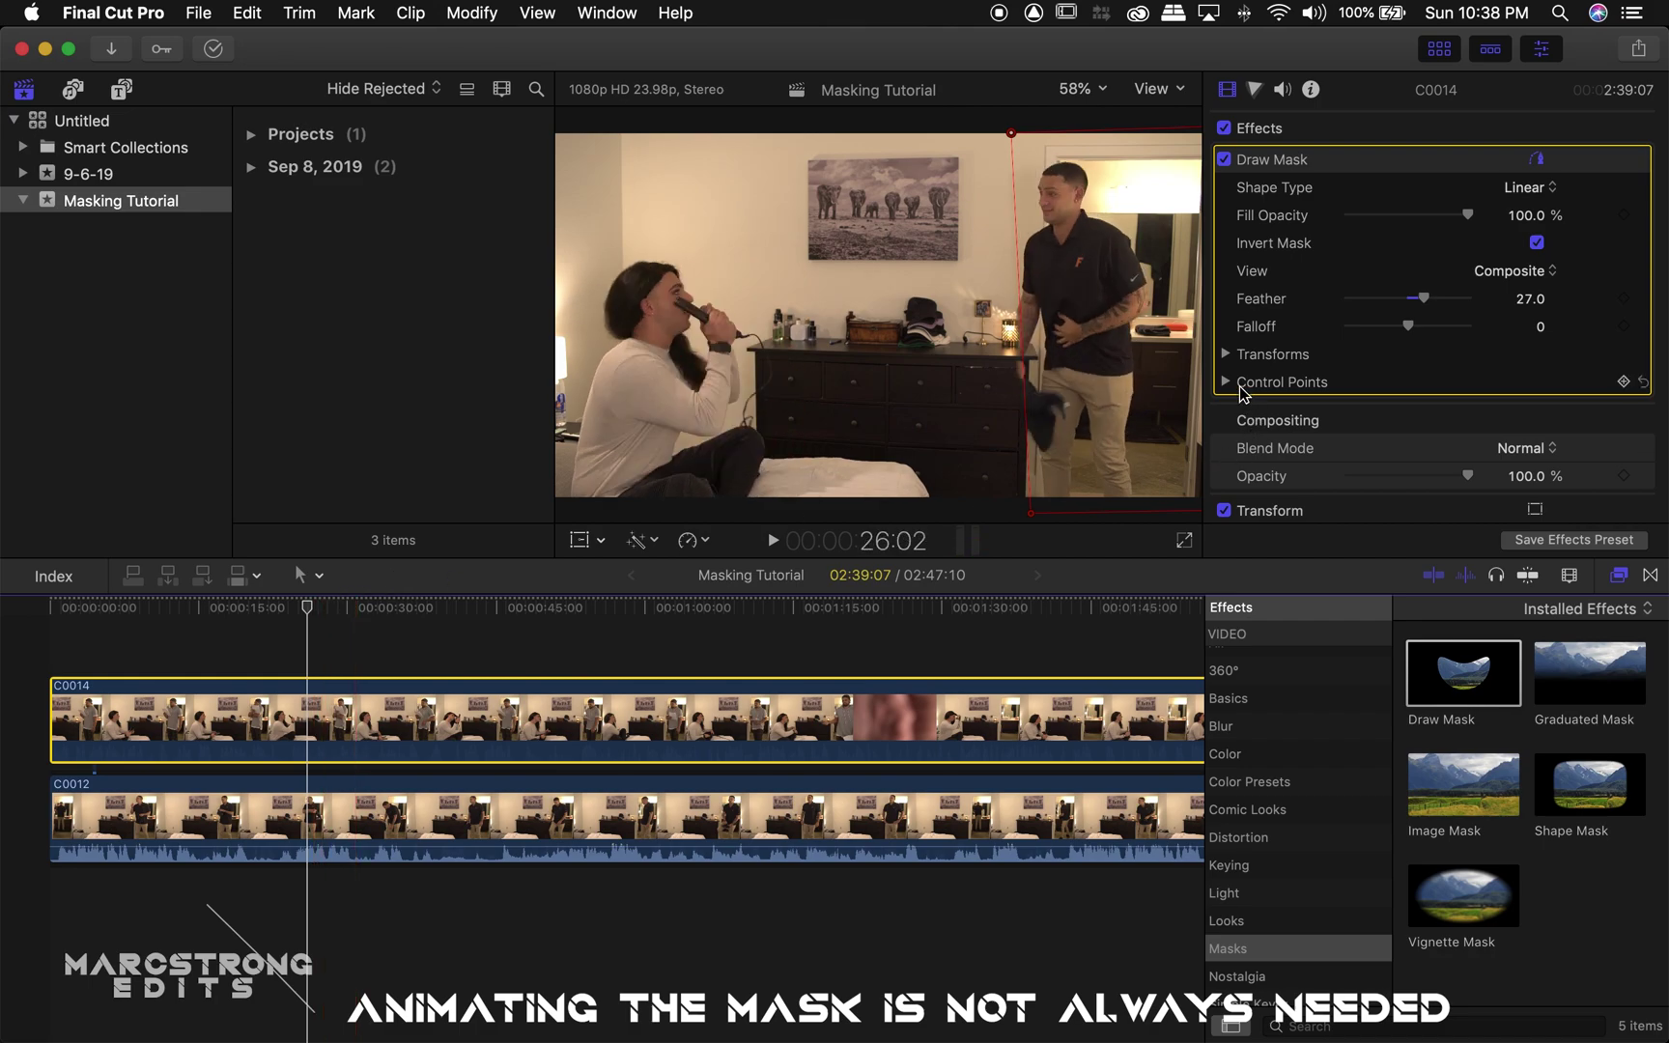
left_click(1622, 384)
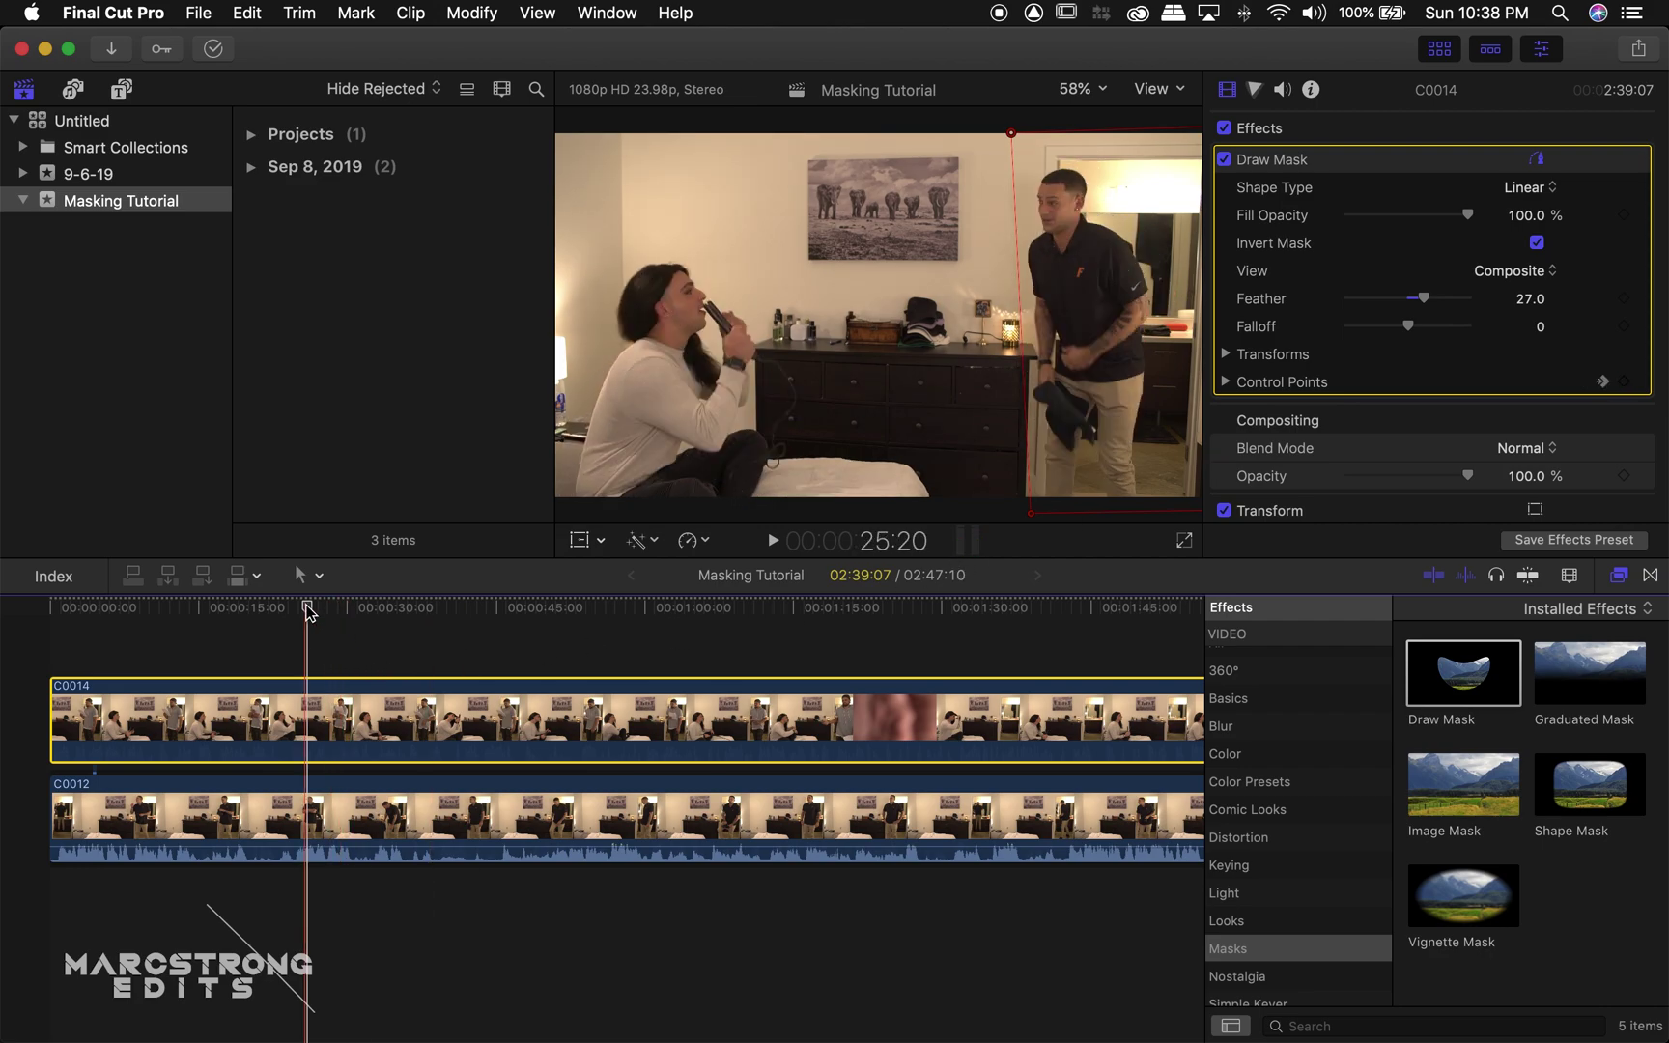
At 28:07, move the mask's top and bottom left points further left, then review.
left_click(323, 608)
left_click(329, 608)
left_click_drag(1011, 132, 976, 132)
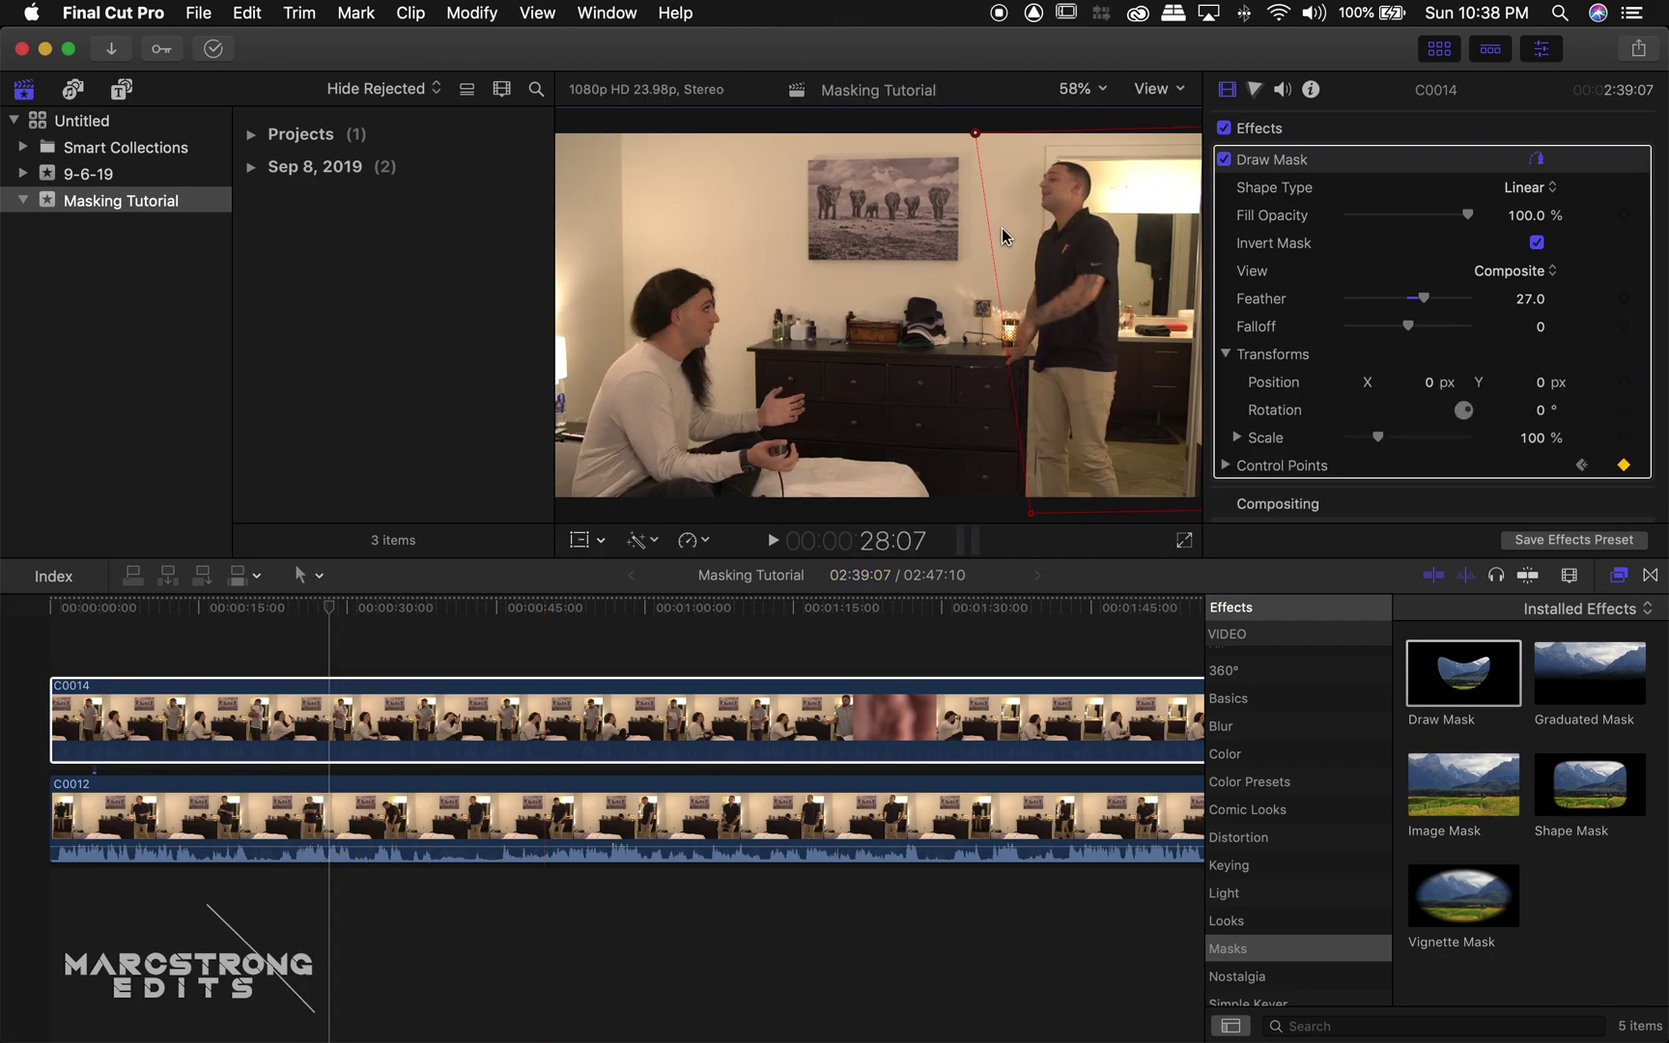
left_click_drag(1024, 517, 954, 520)
left_click_drag(977, 133, 942, 135)
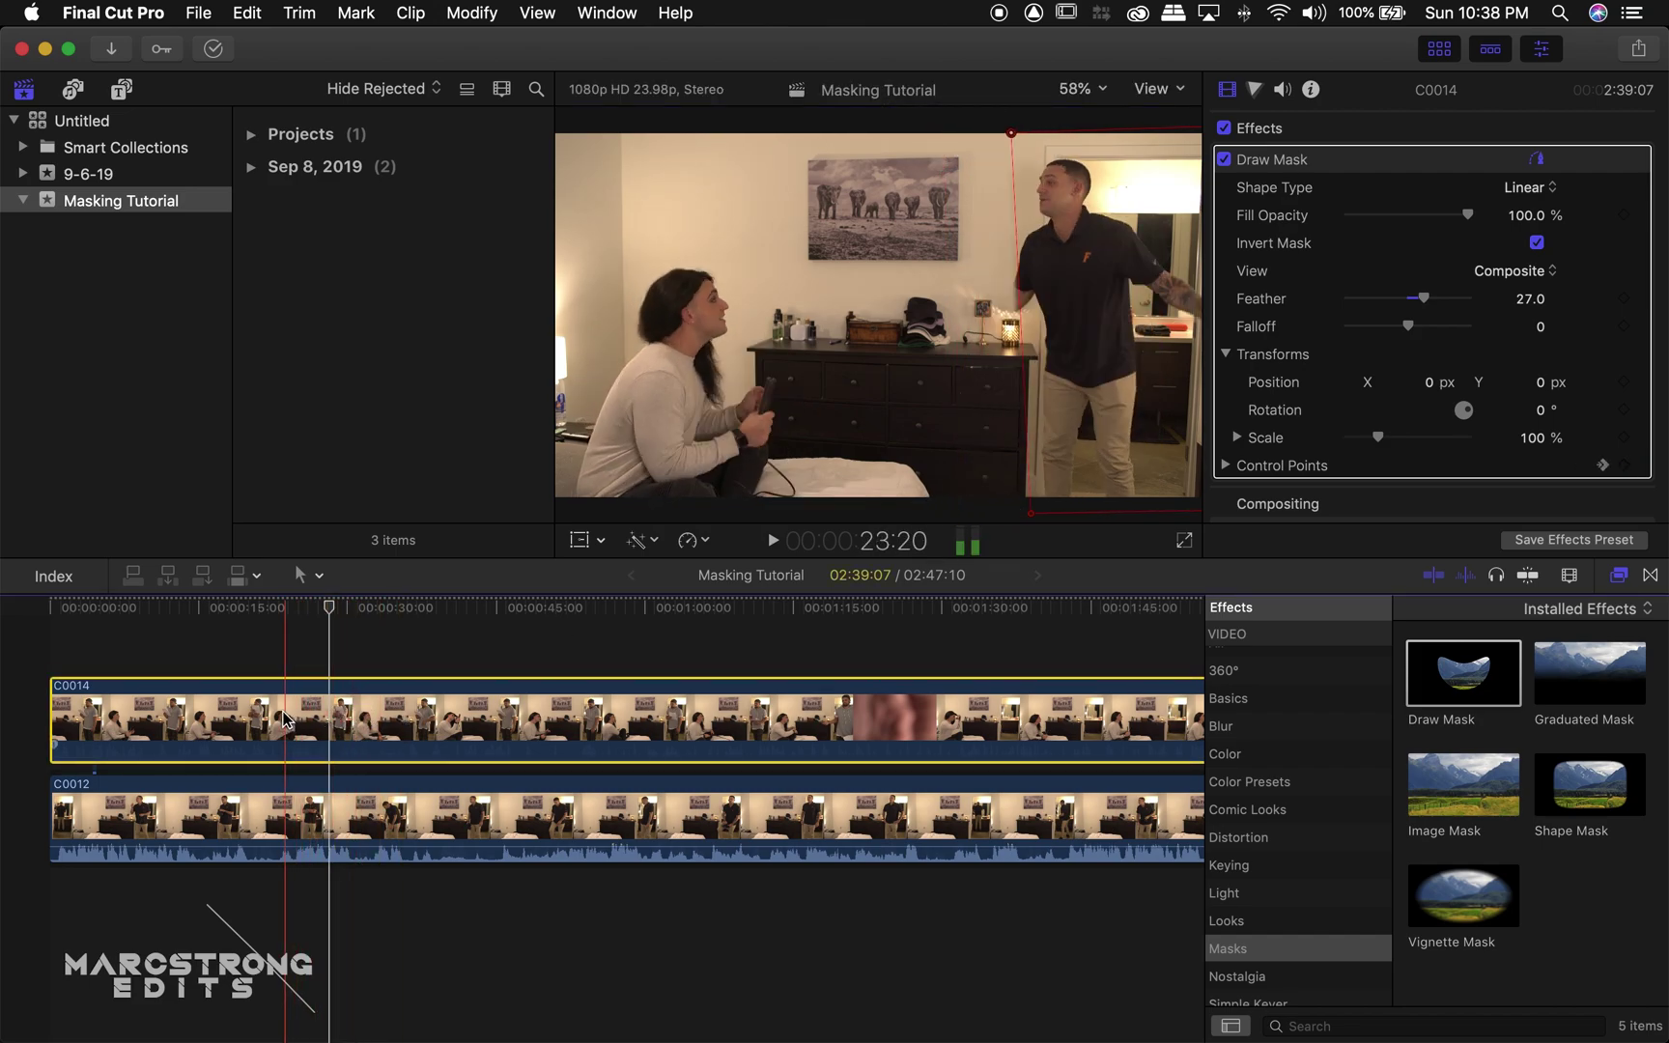
left_click(307, 720)
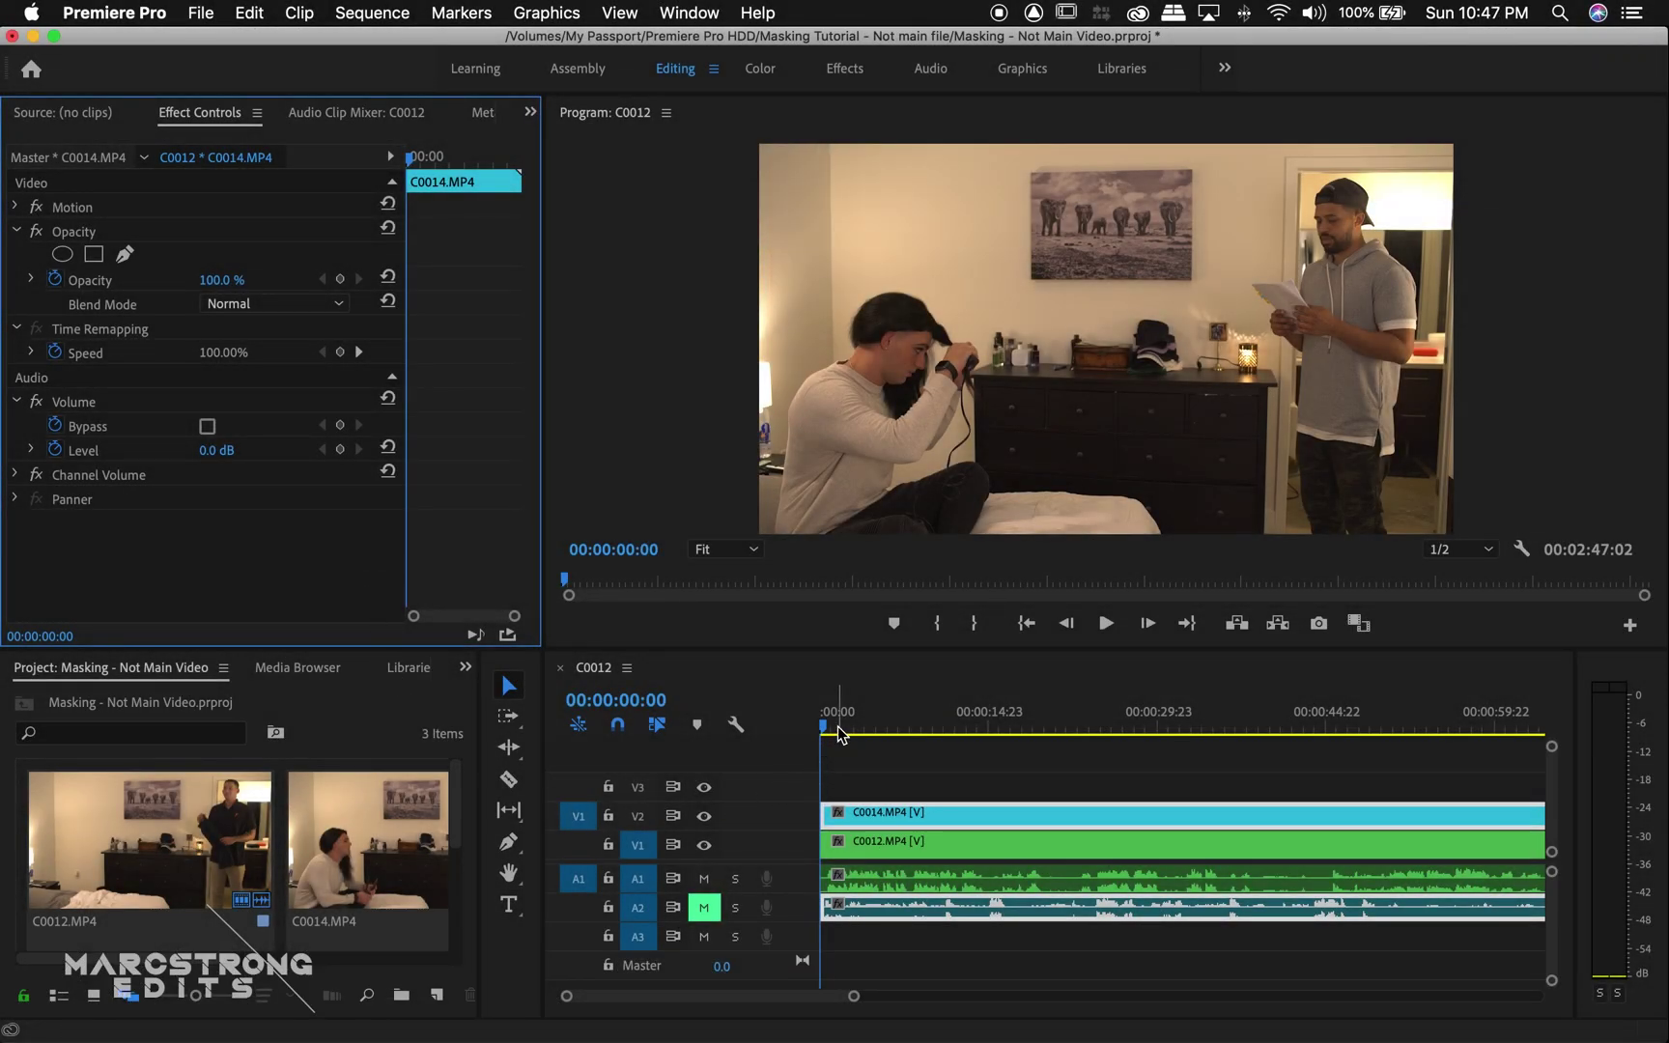
left_click(914, 814)
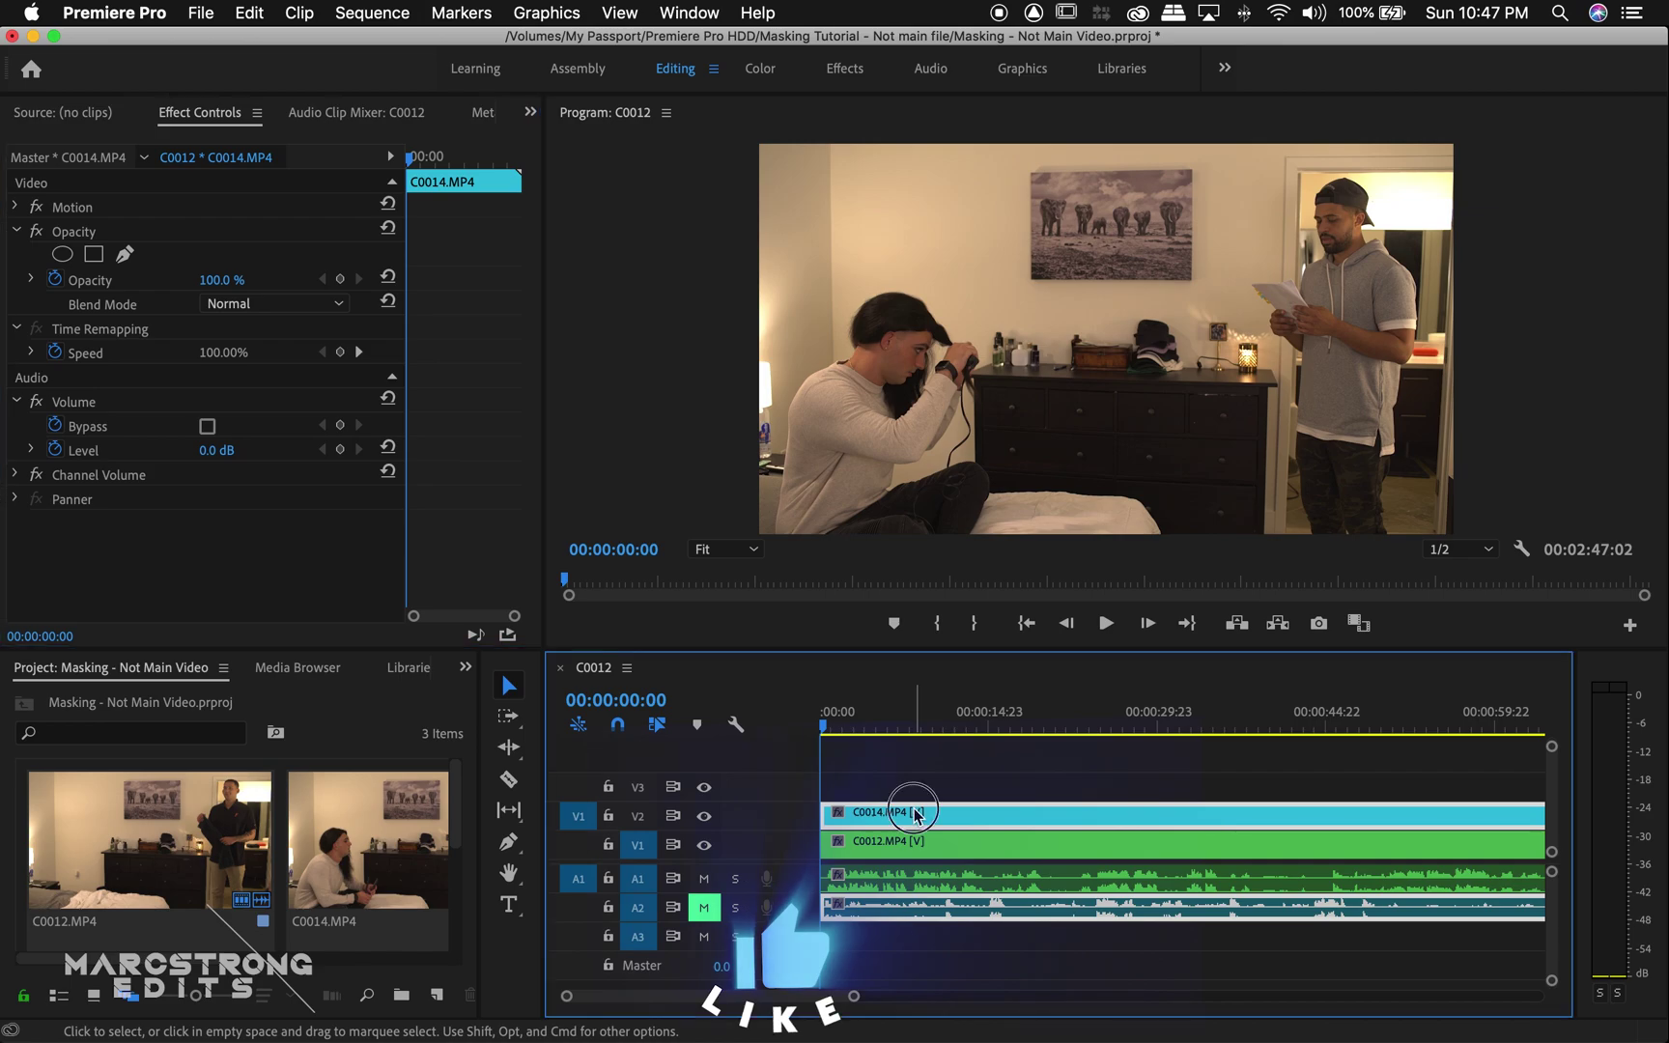
left_click_drag(914, 813, 1000, 814)
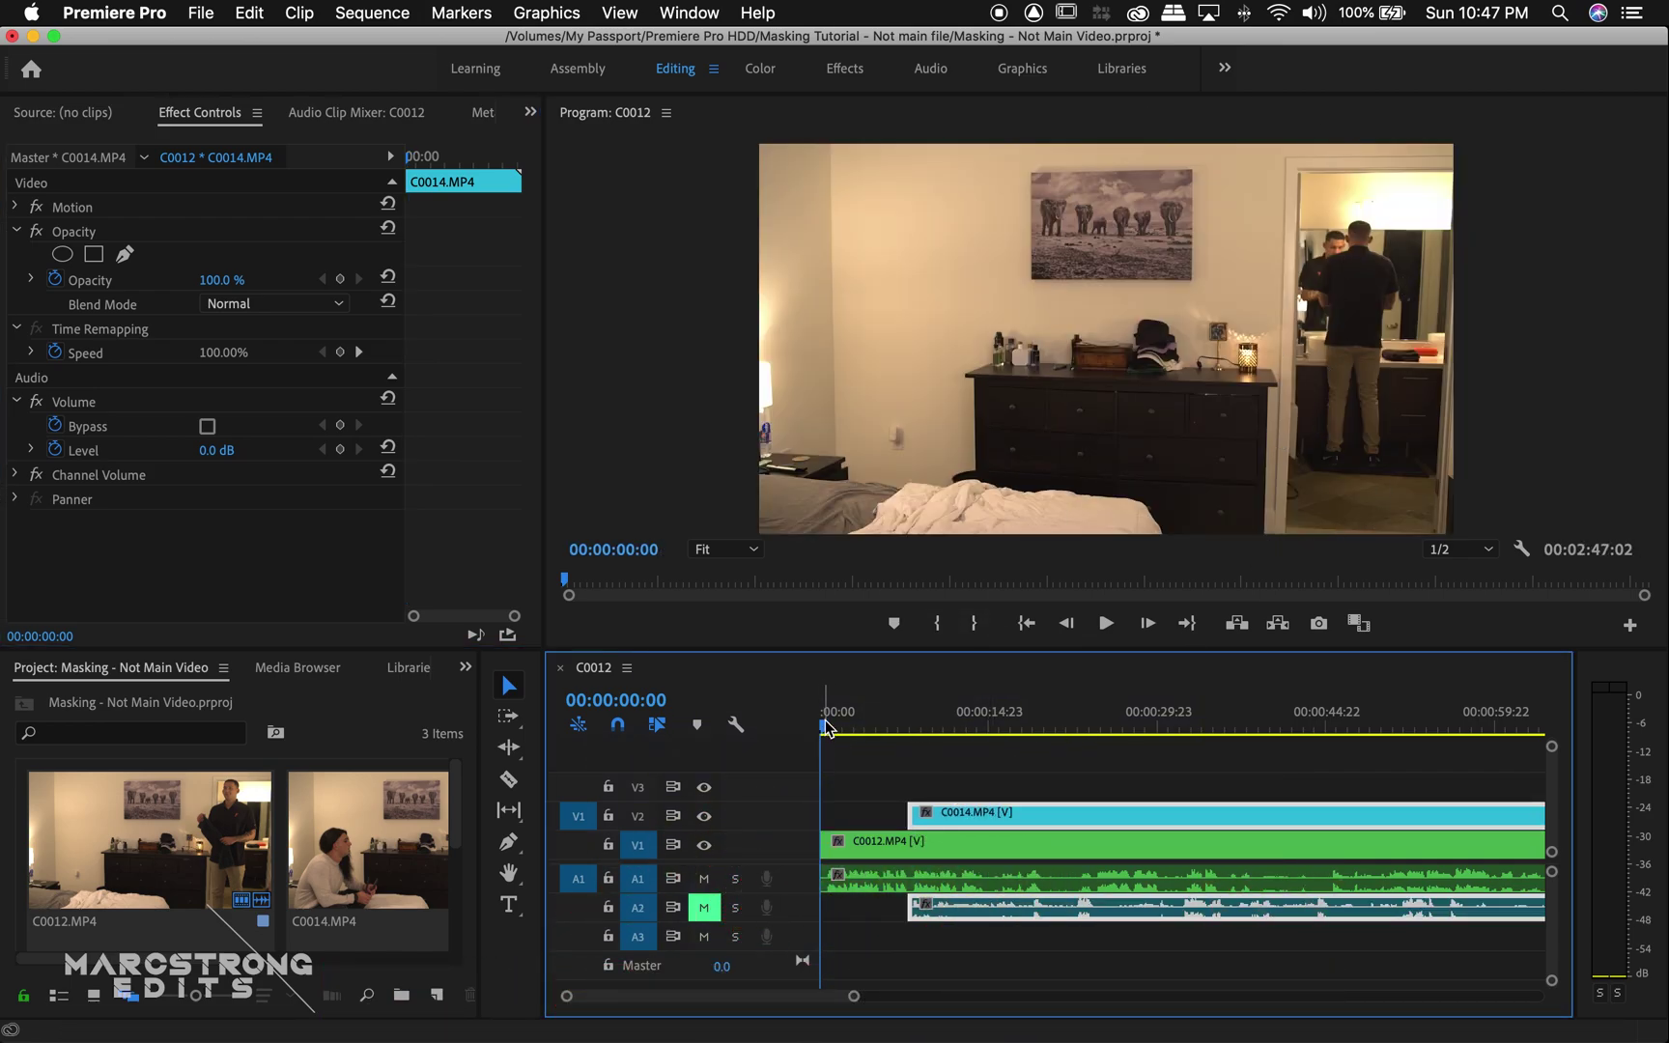
left_click_drag(825, 726, 935, 732)
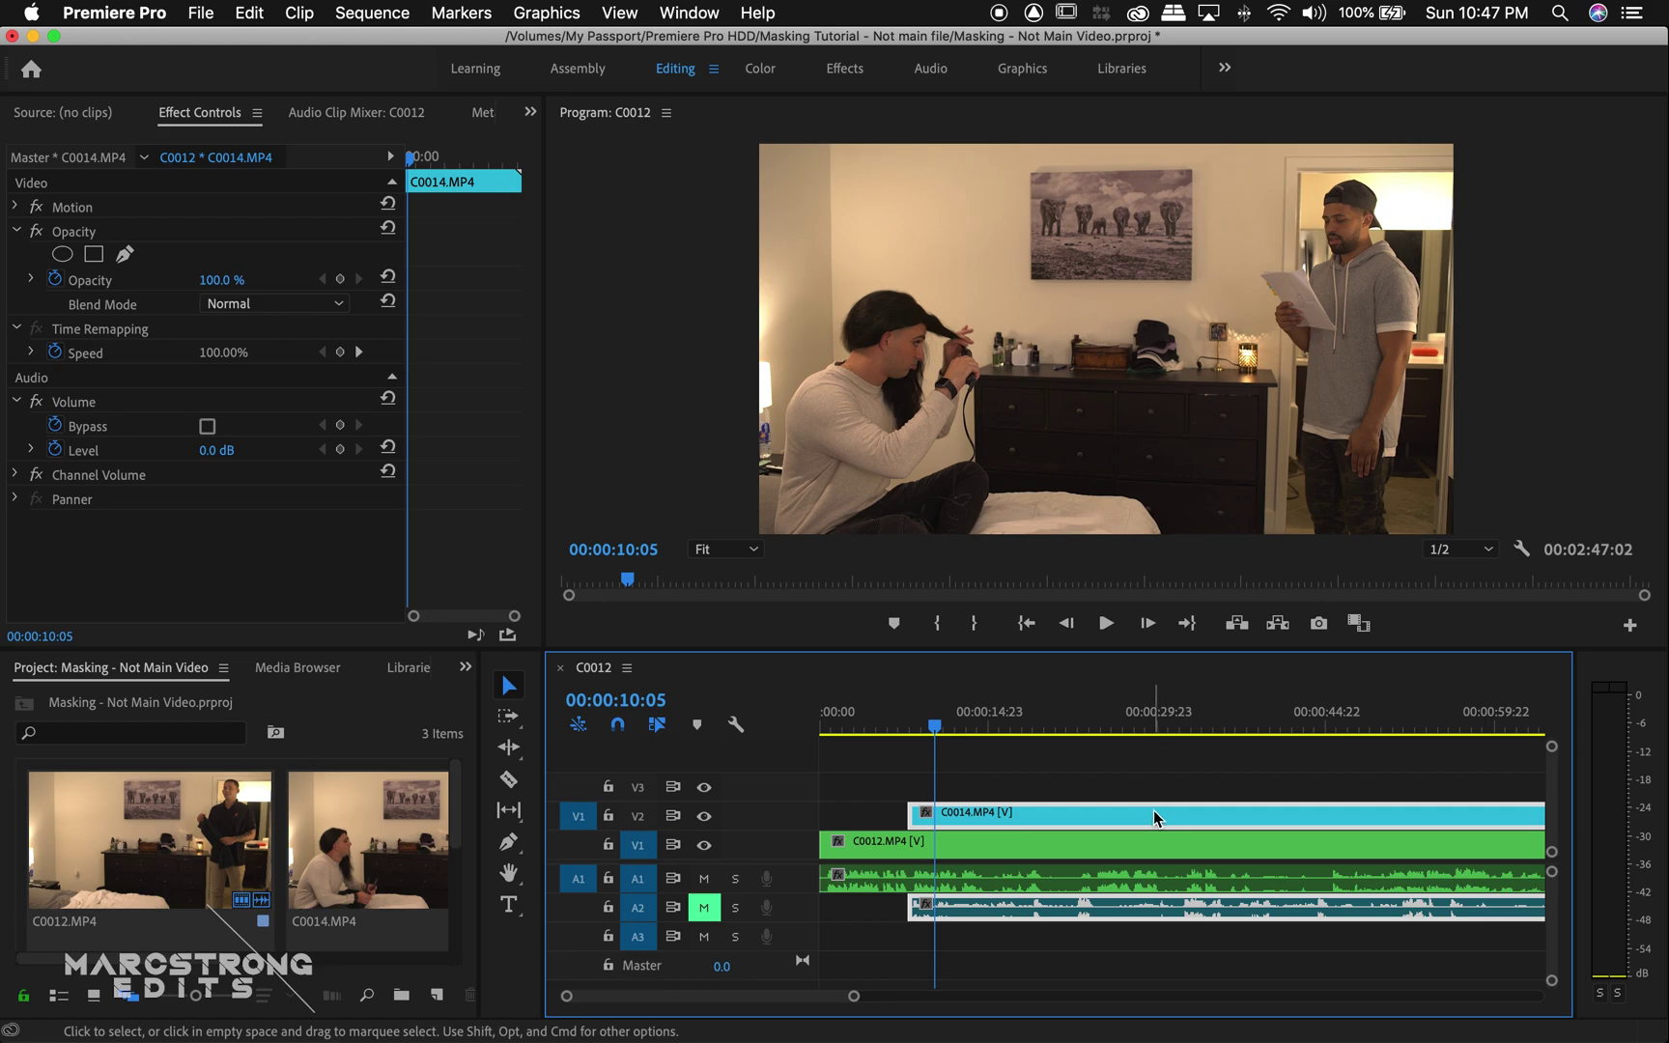
key("super+z")
left_click_drag(931, 734, 822, 744)
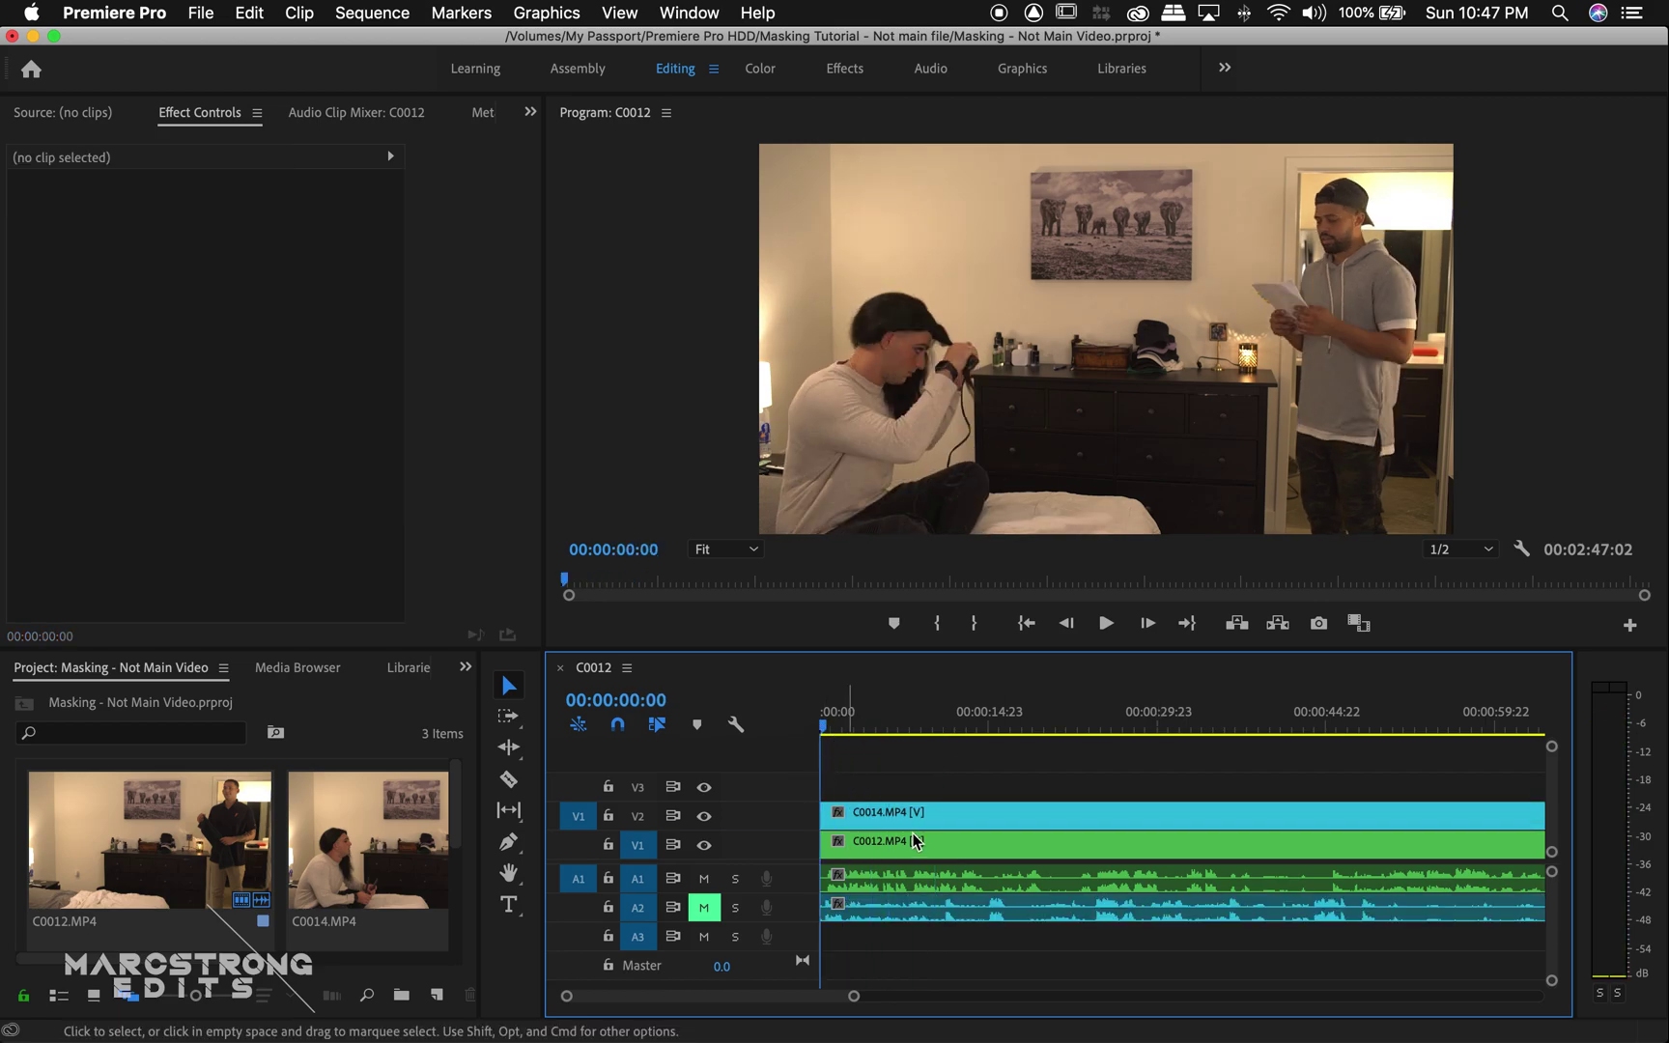
left_click(925, 817)
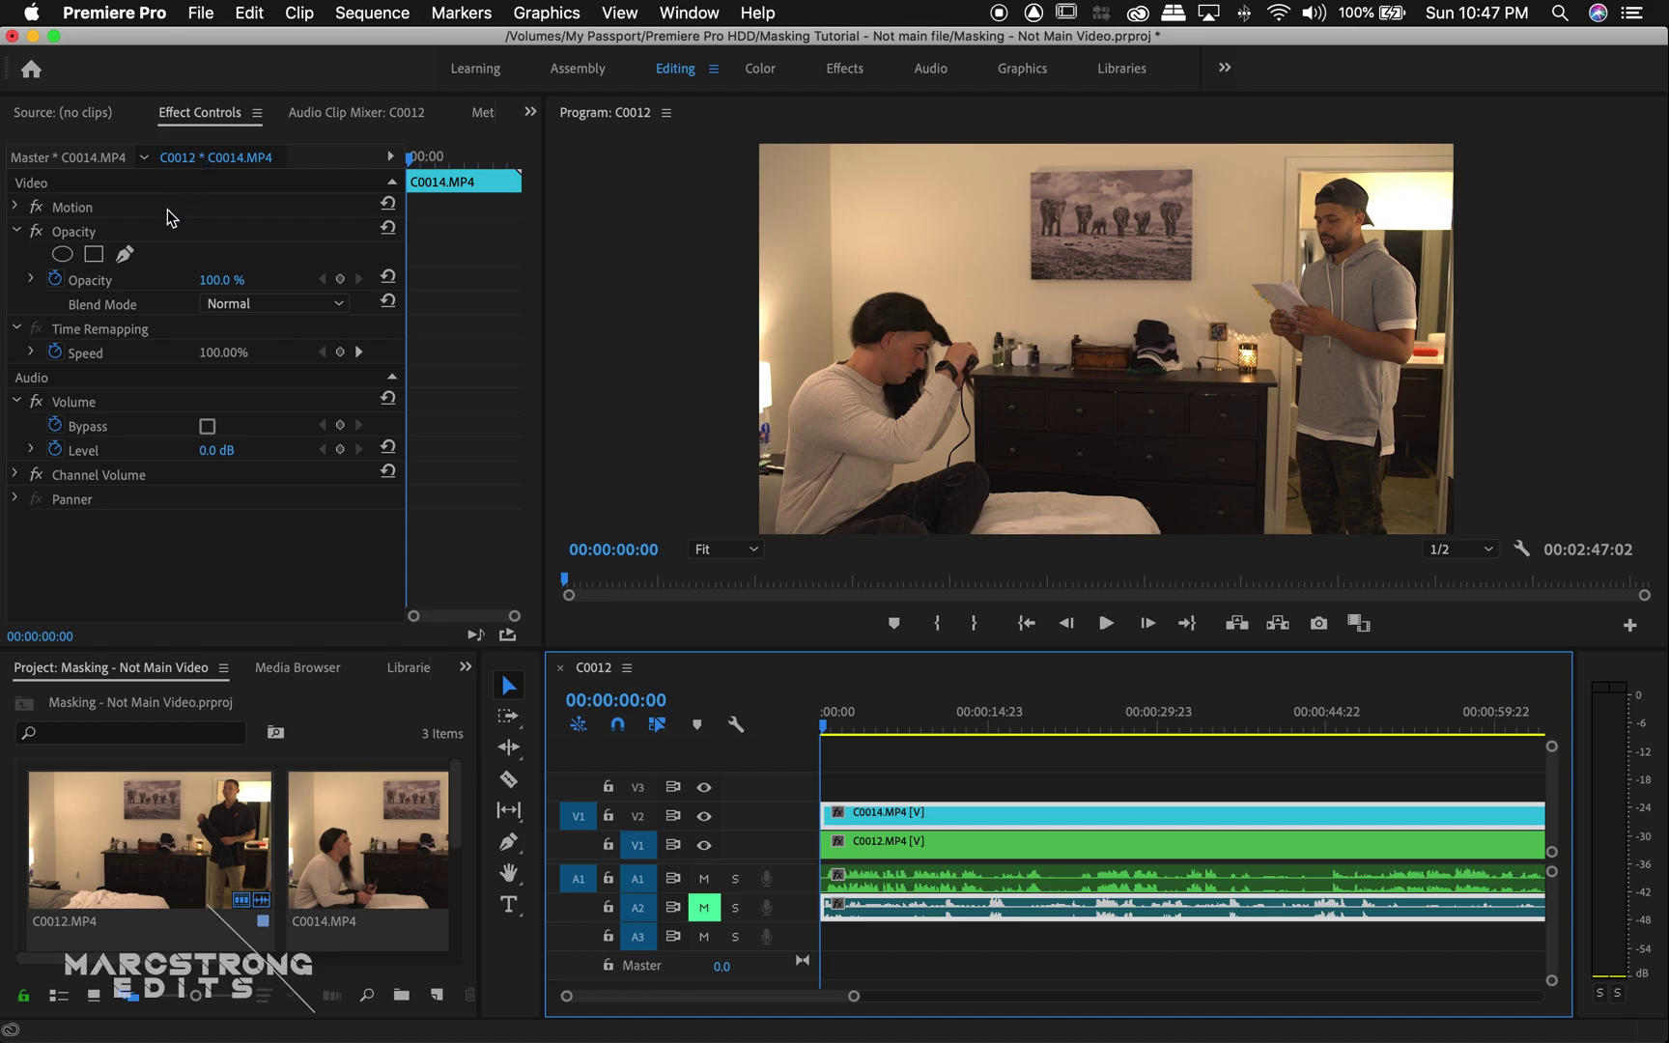
Draw a closed four-point opacity mask on C0014.MP4 around the right side of the shot.
left_click(126, 256)
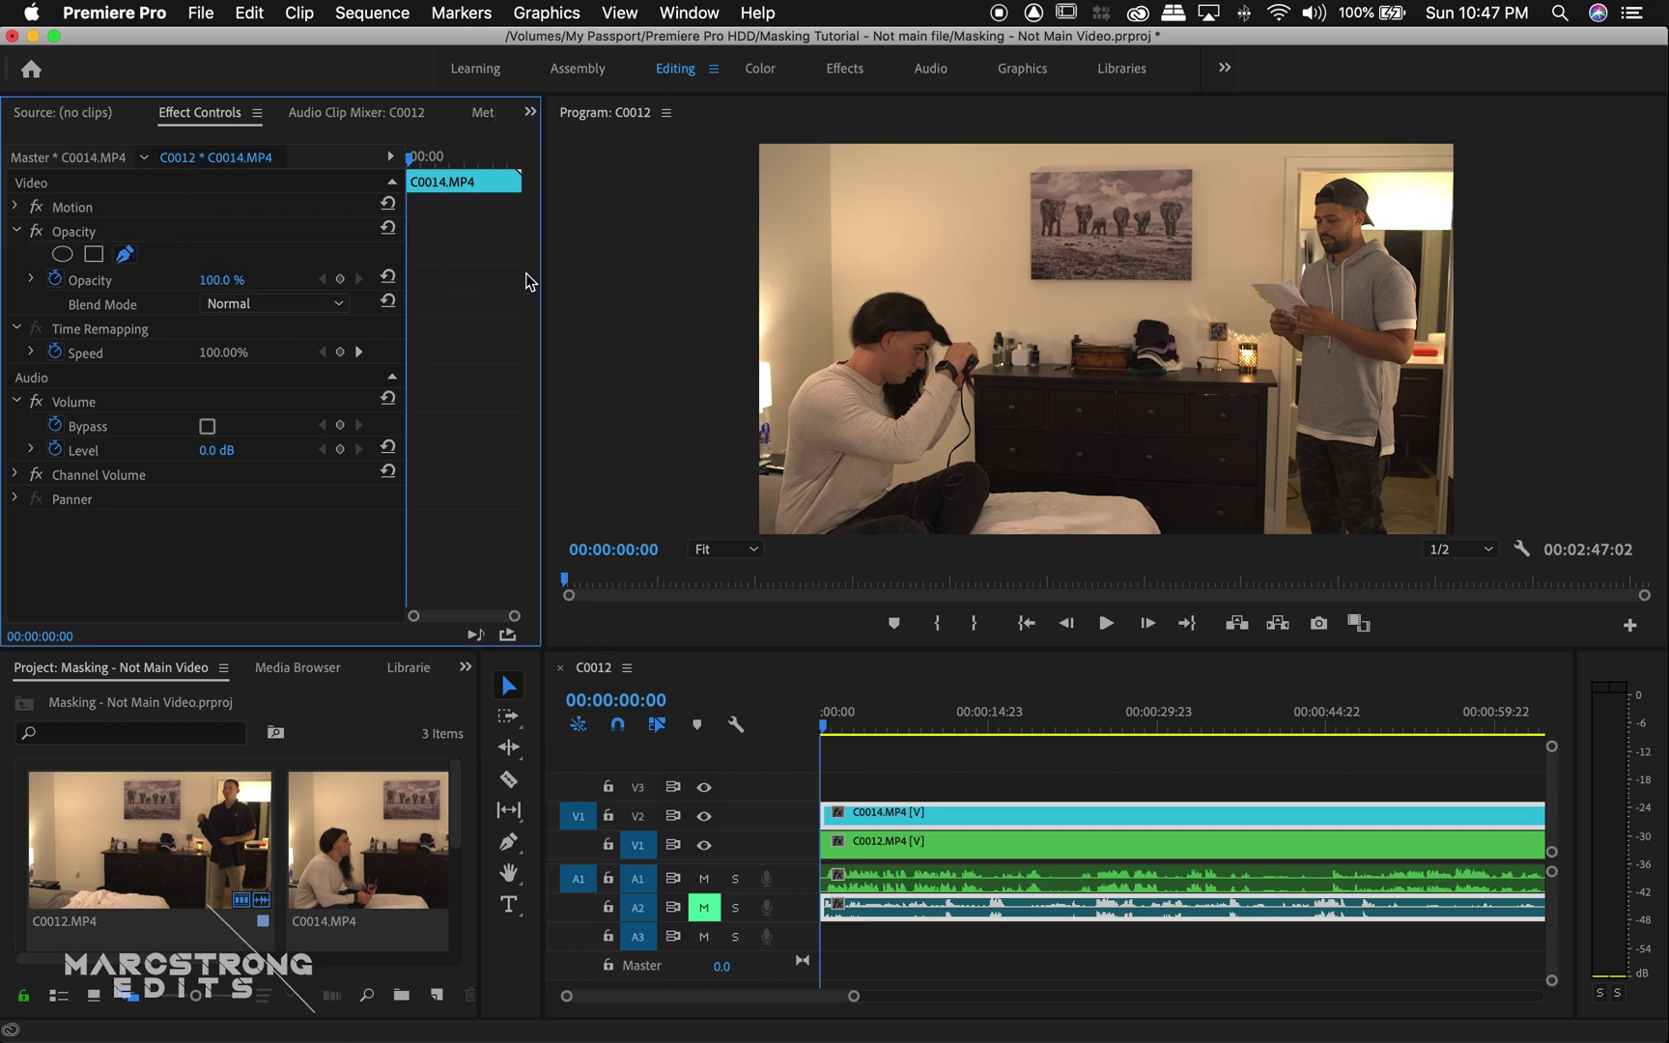
left_click(1243, 136)
left_click(1164, 149)
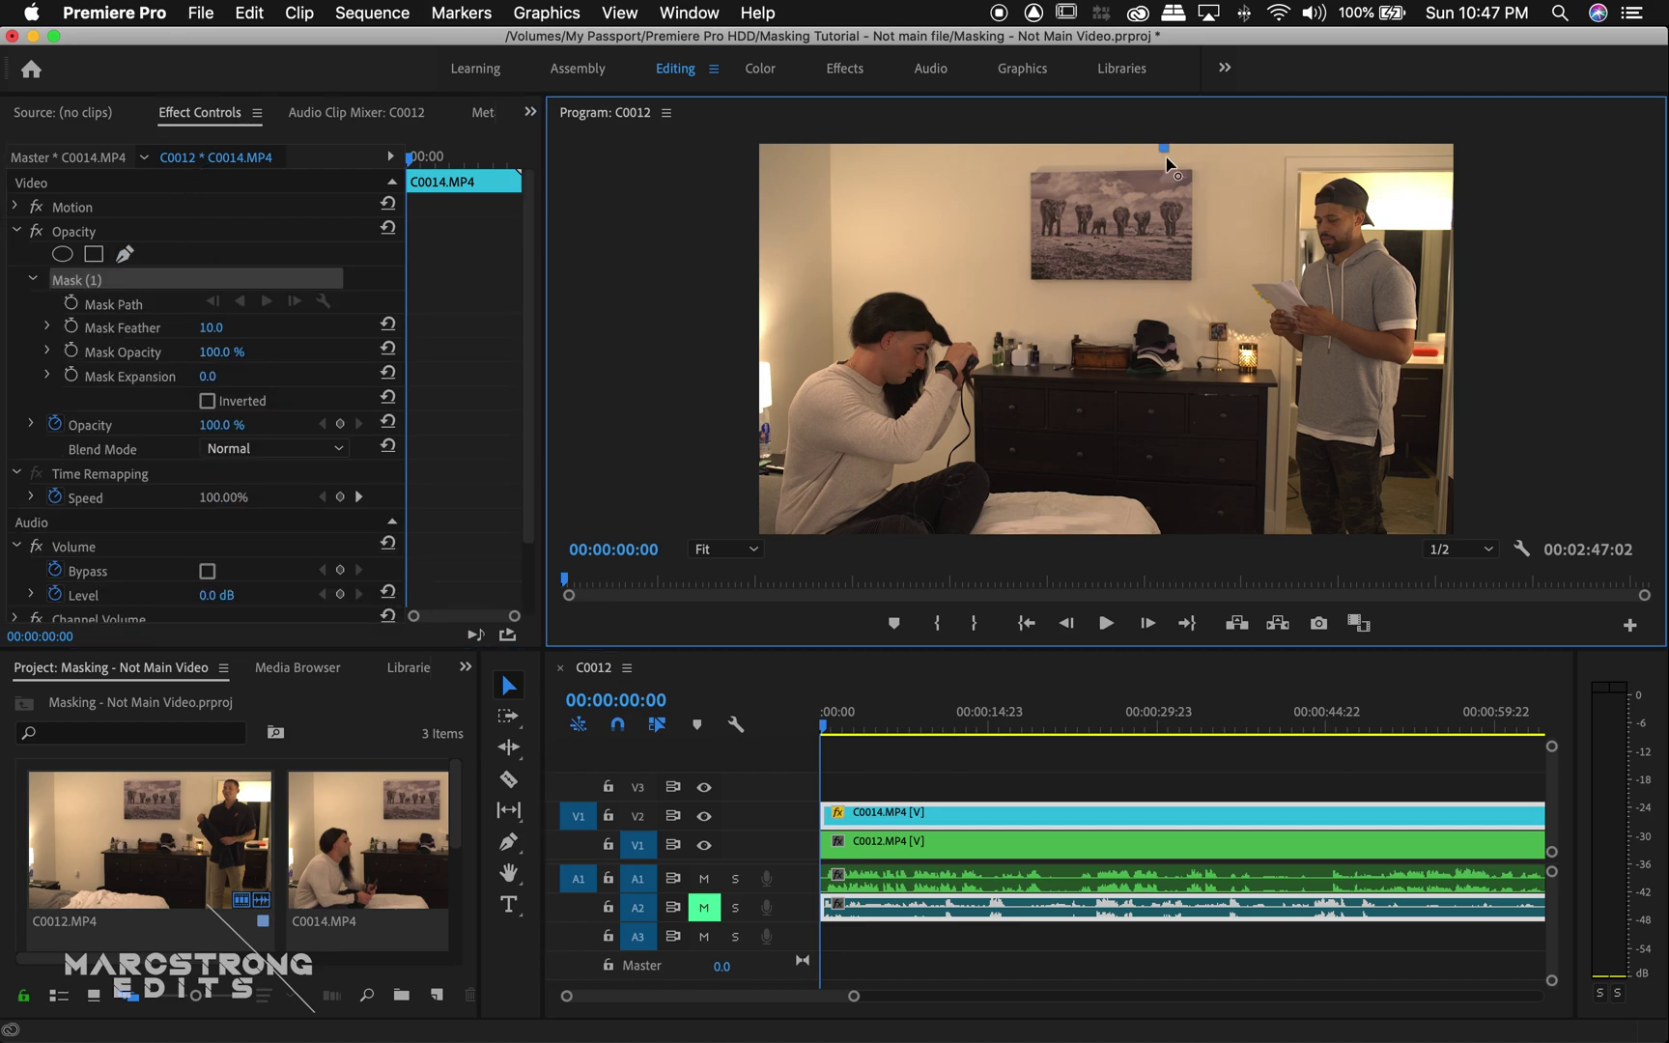
left_click(1177, 530)
left_click(1478, 528)
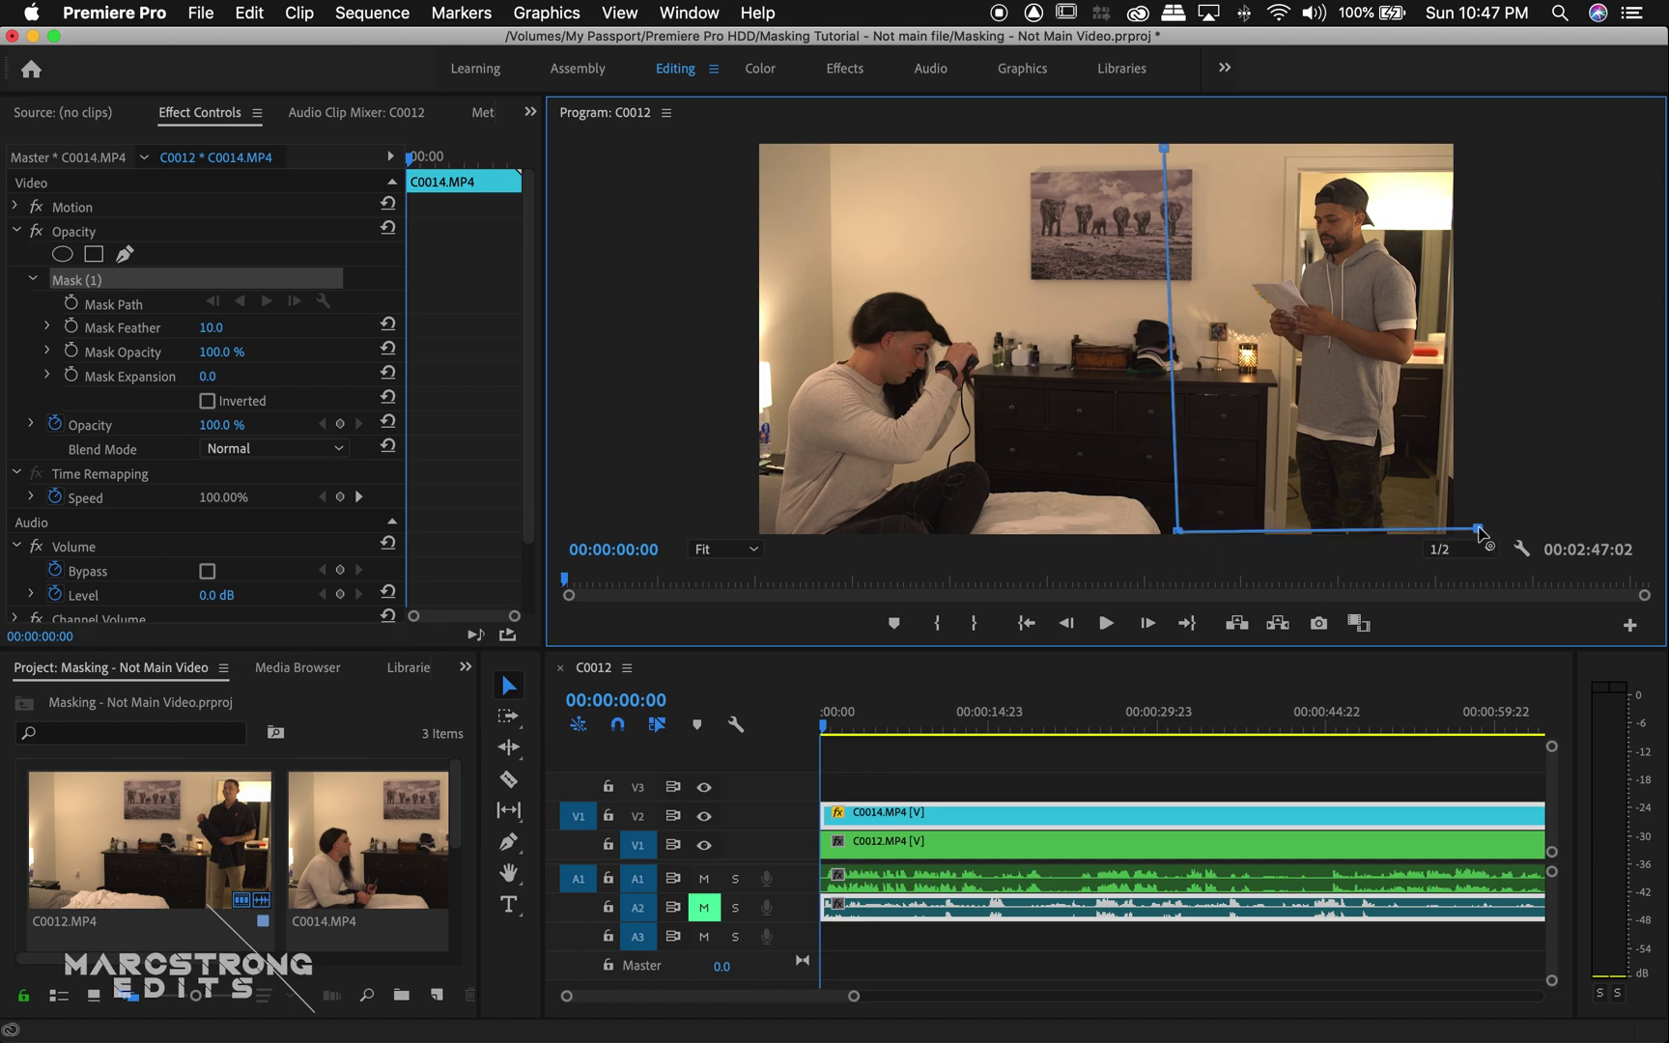
left_click(1448, 147)
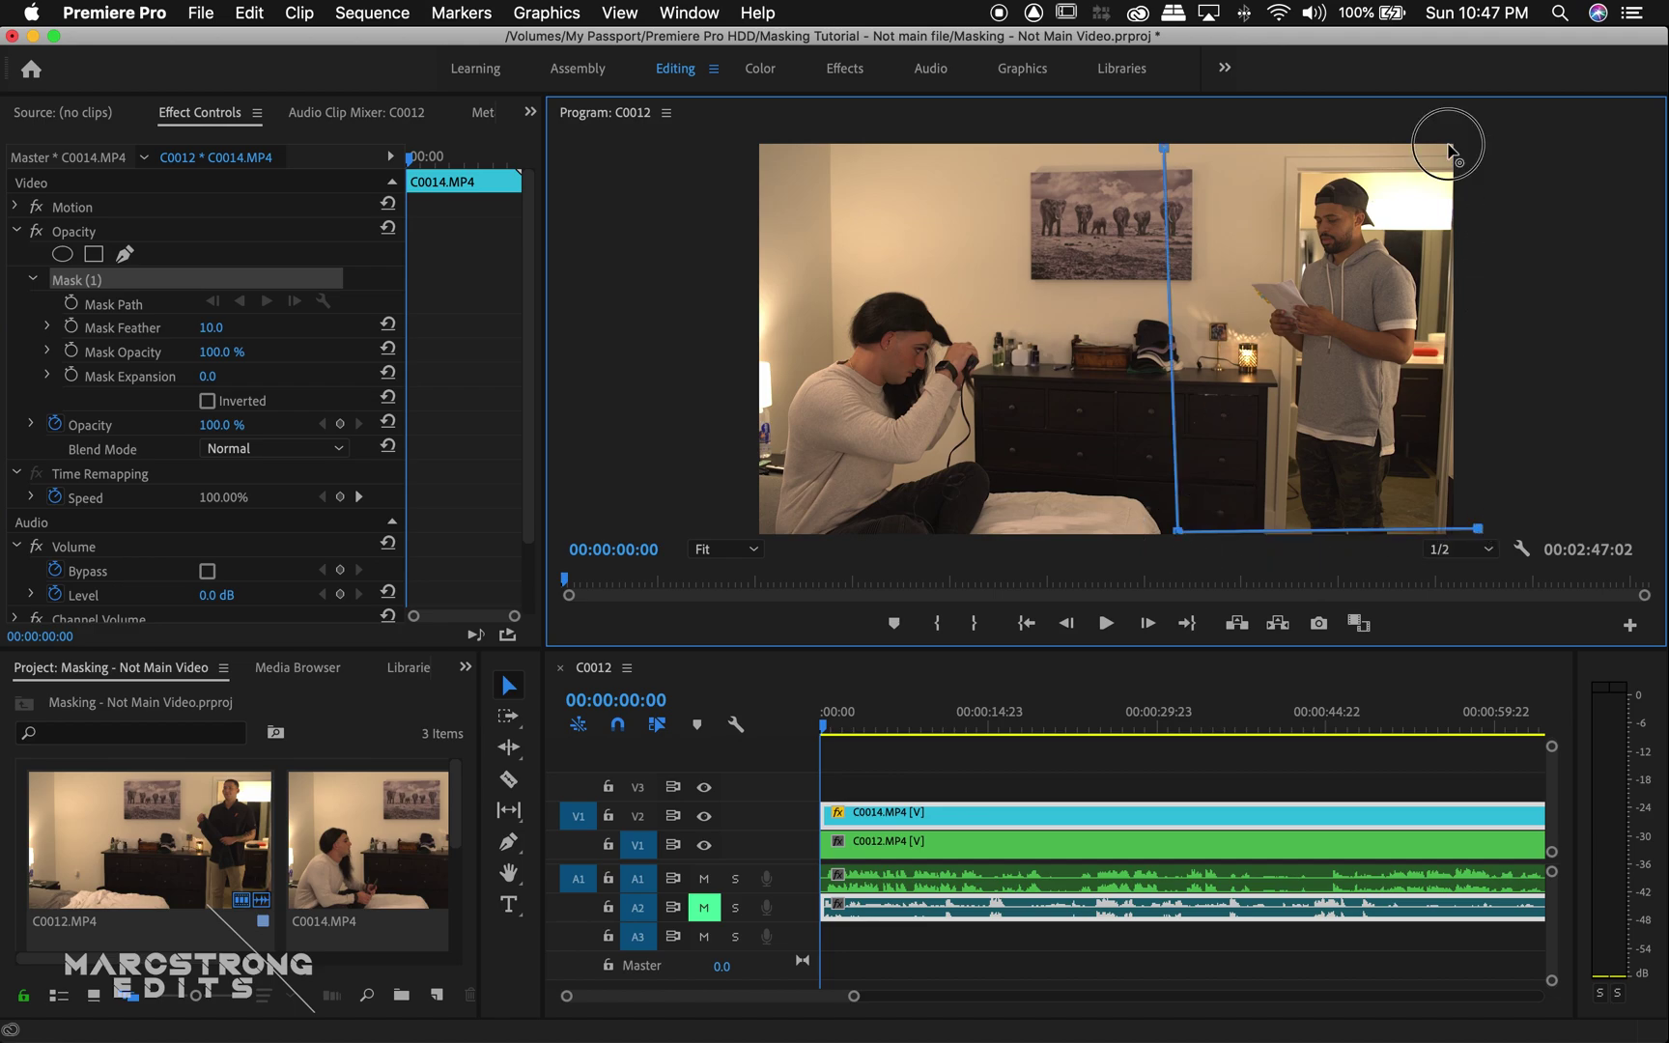
left_click(1164, 148)
Stretch the mask corners outward and beyond the frame's top and bottom edges.
left_click_drag(1166, 151, 1133, 135)
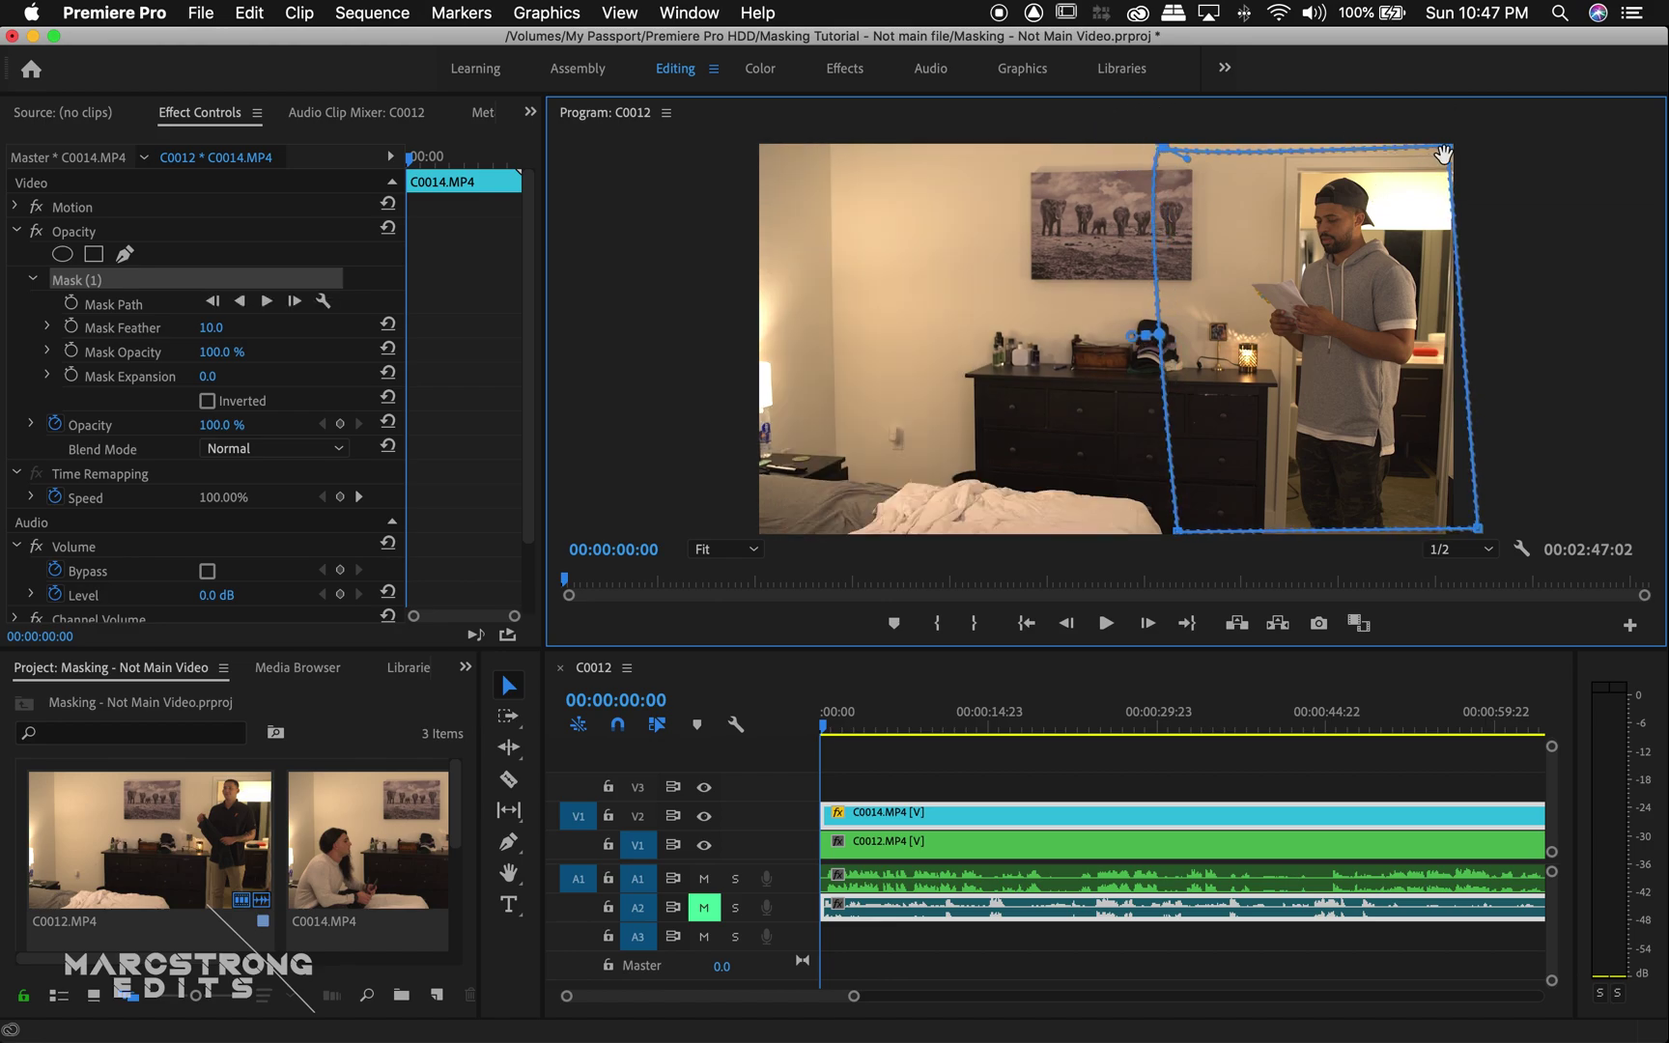
left_click_drag(1448, 158, 1453, 146)
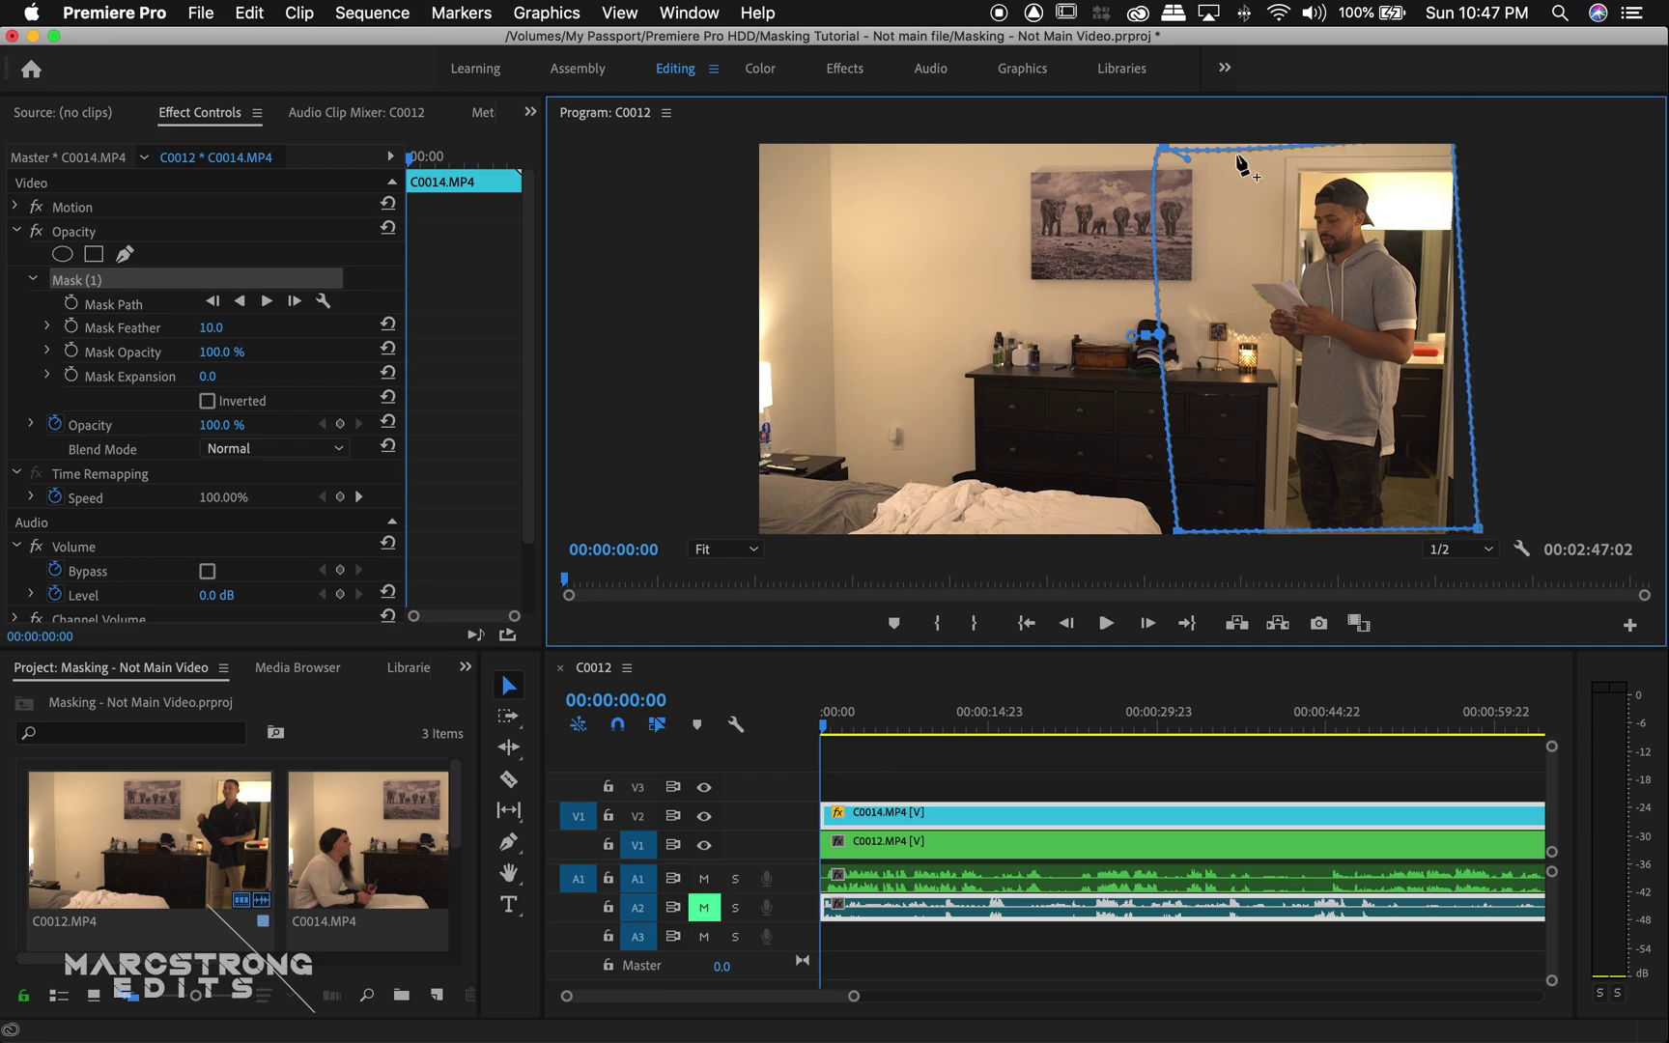
left_click_drag(1166, 154, 1142, 101)
left_click_drag(1177, 537, 1157, 562)
left_click_drag(1478, 533, 1483, 562)
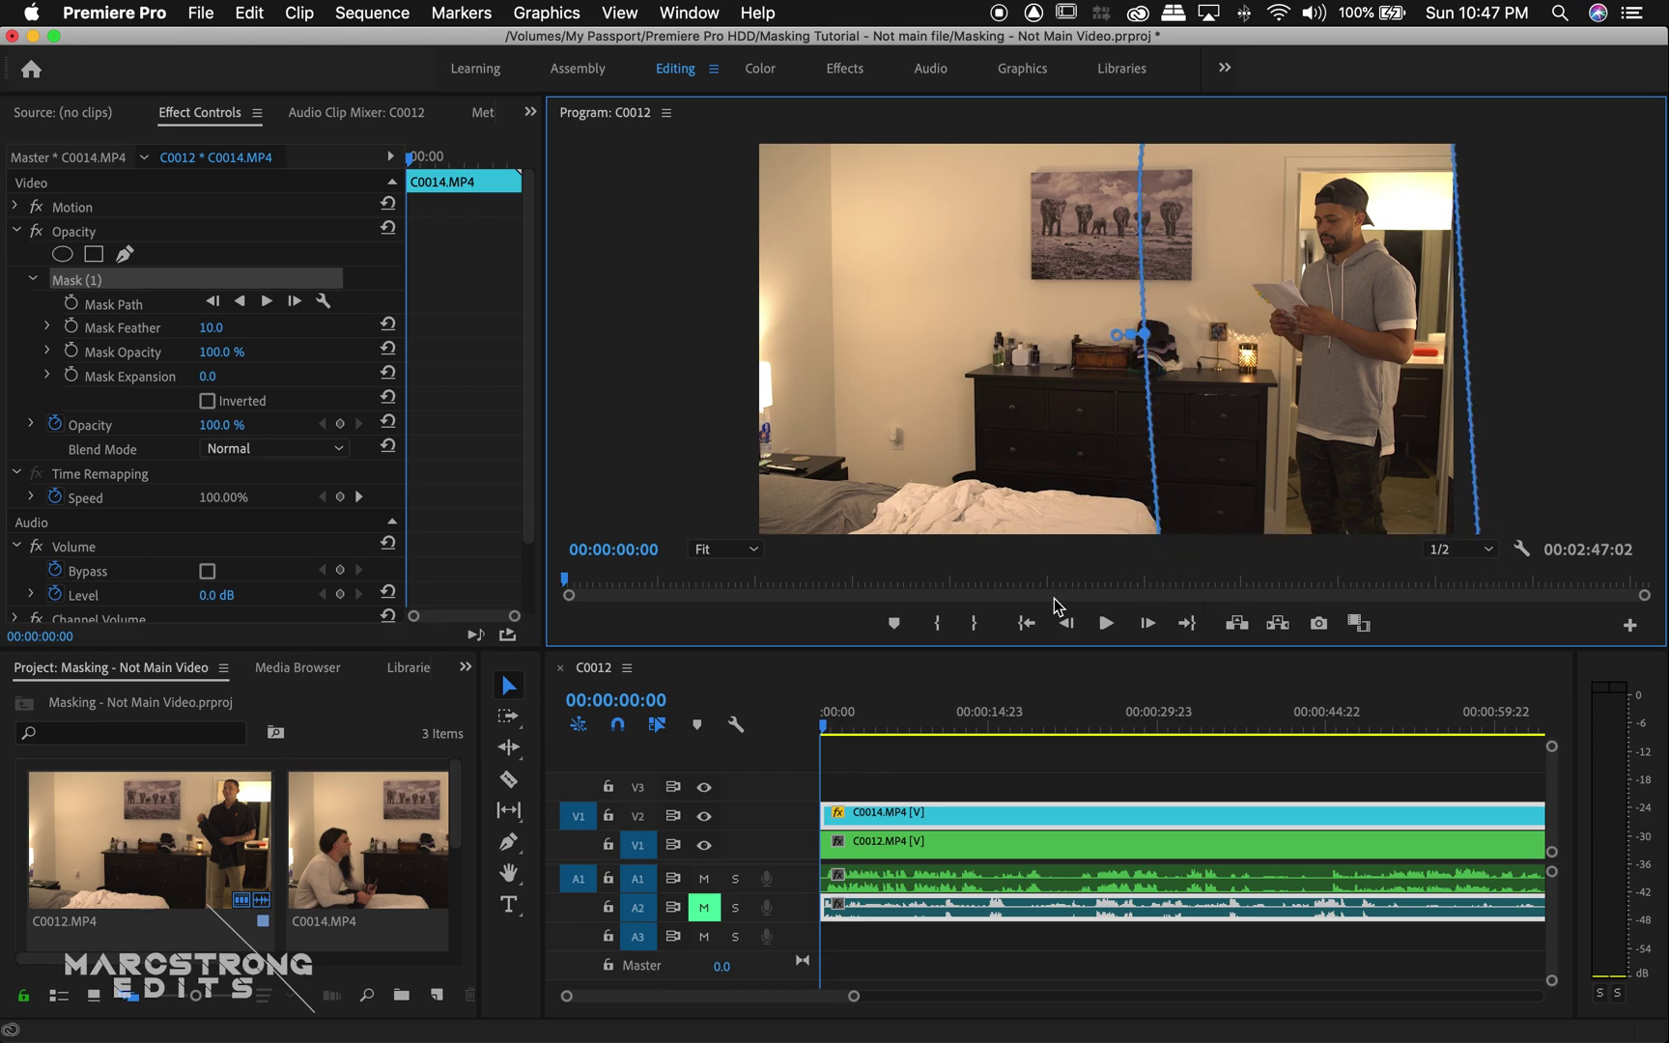
Invert Mask (1), feather it to 27, and set a Mask Path keyframe at 00:00:07:22.
left_click(207, 402)
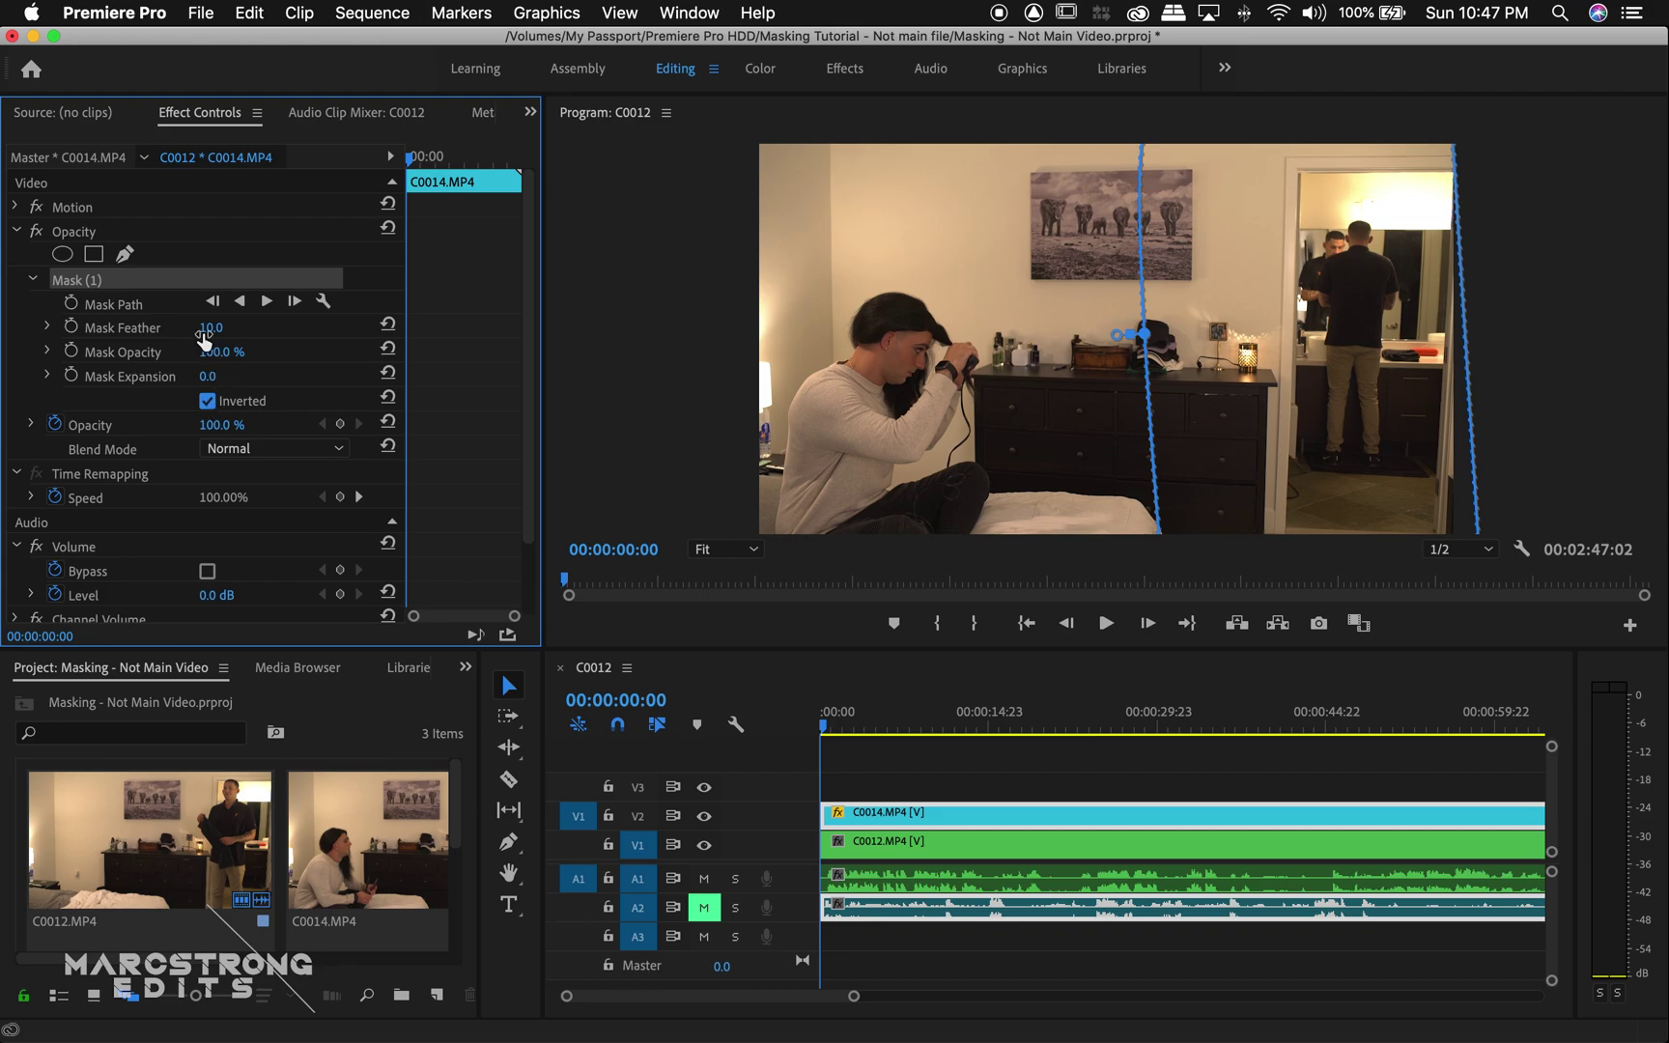
left_click_drag(210, 327, 222, 328)
left_click(1106, 623)
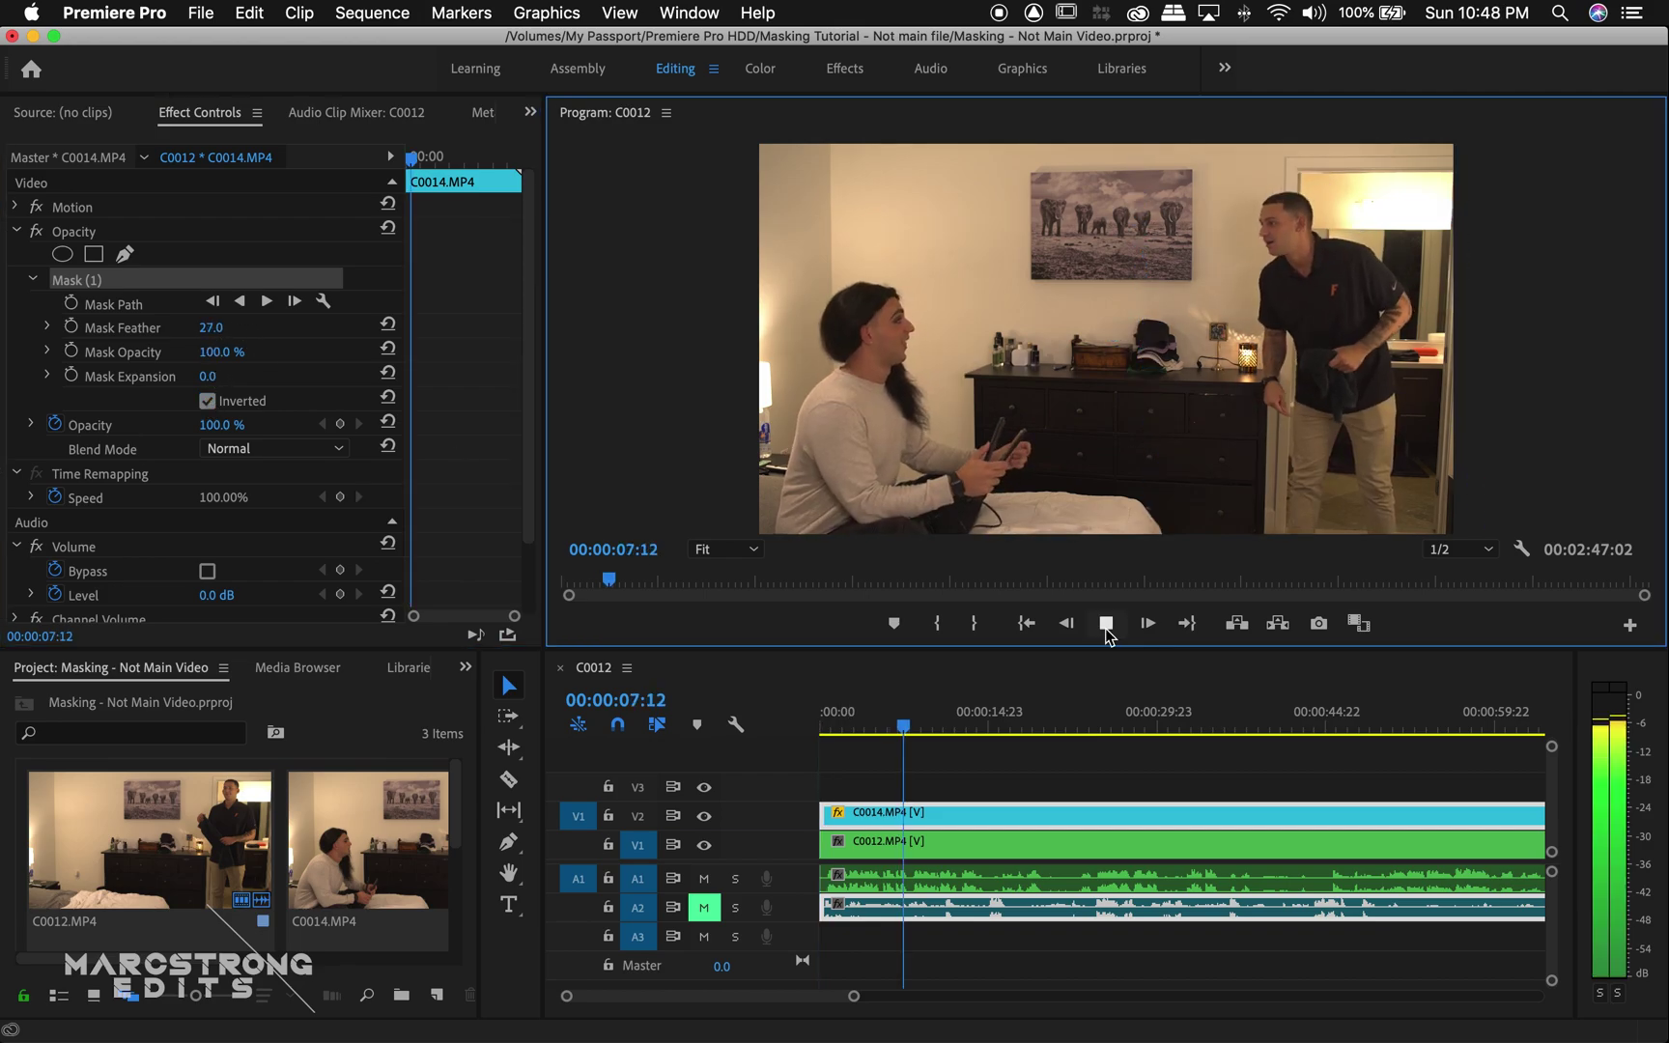
left_click(1107, 625)
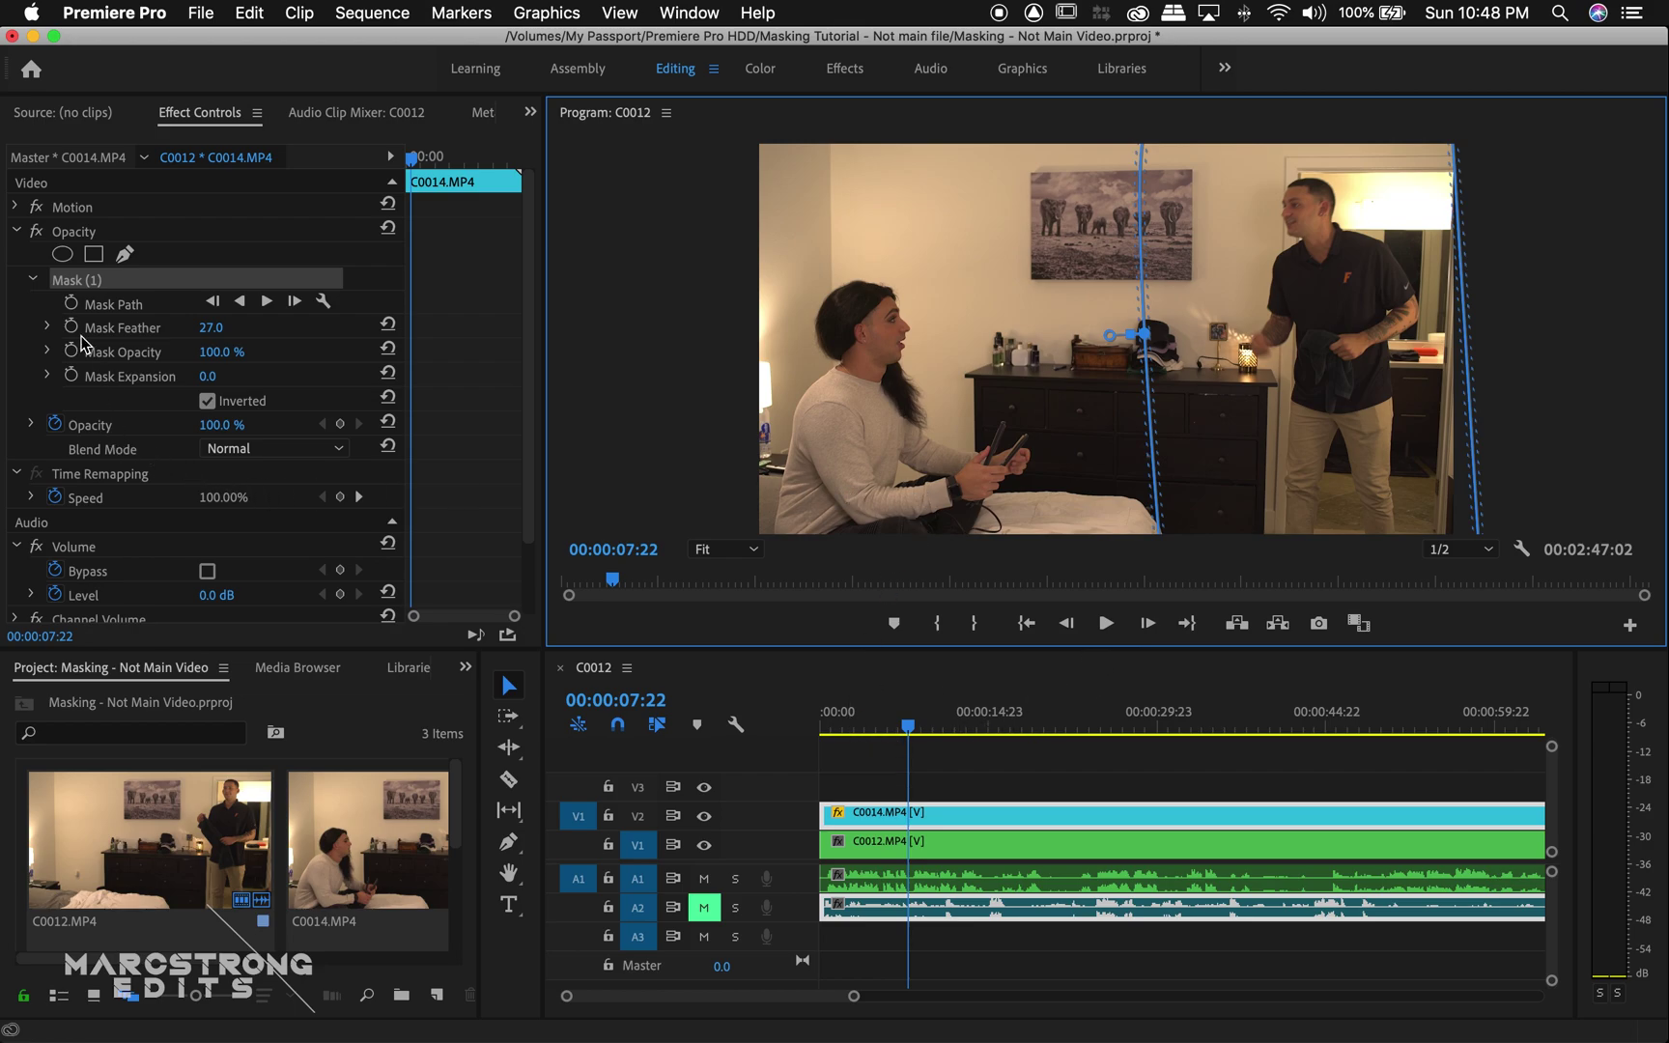
left_click(71, 304)
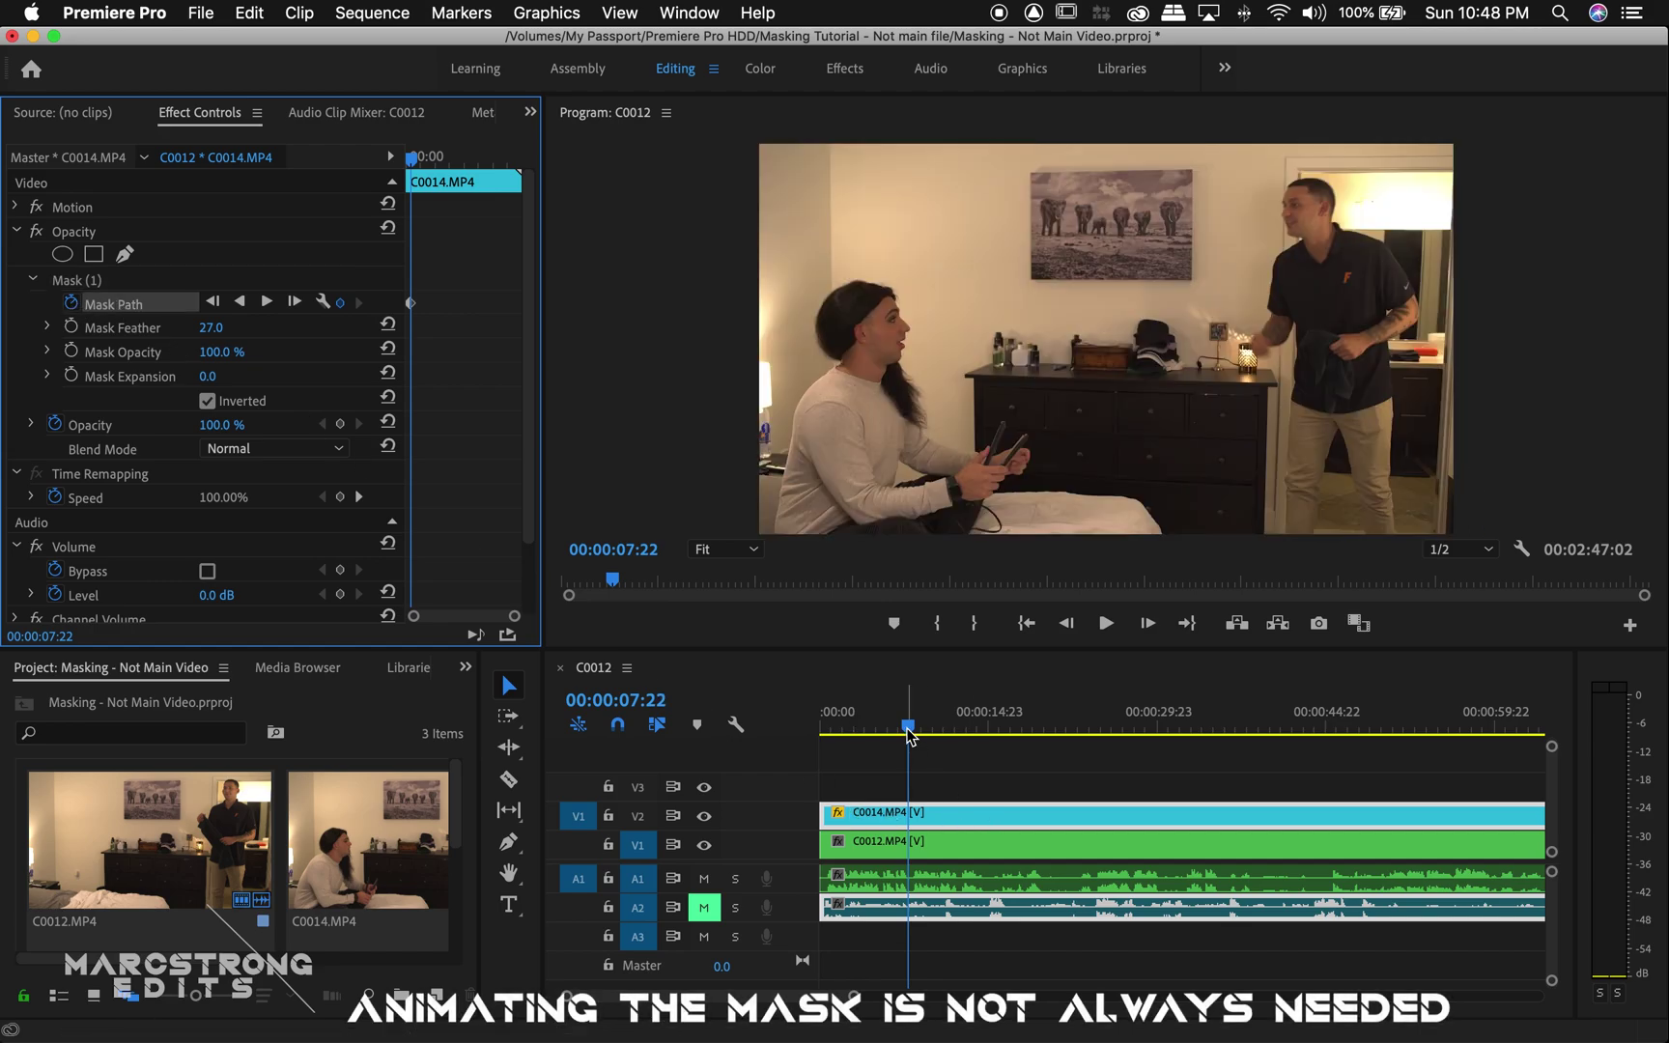
At 00:00:11:22, add a vertex on the mask's left edge and bend it left.
left_click_drag(908, 734, 954, 729)
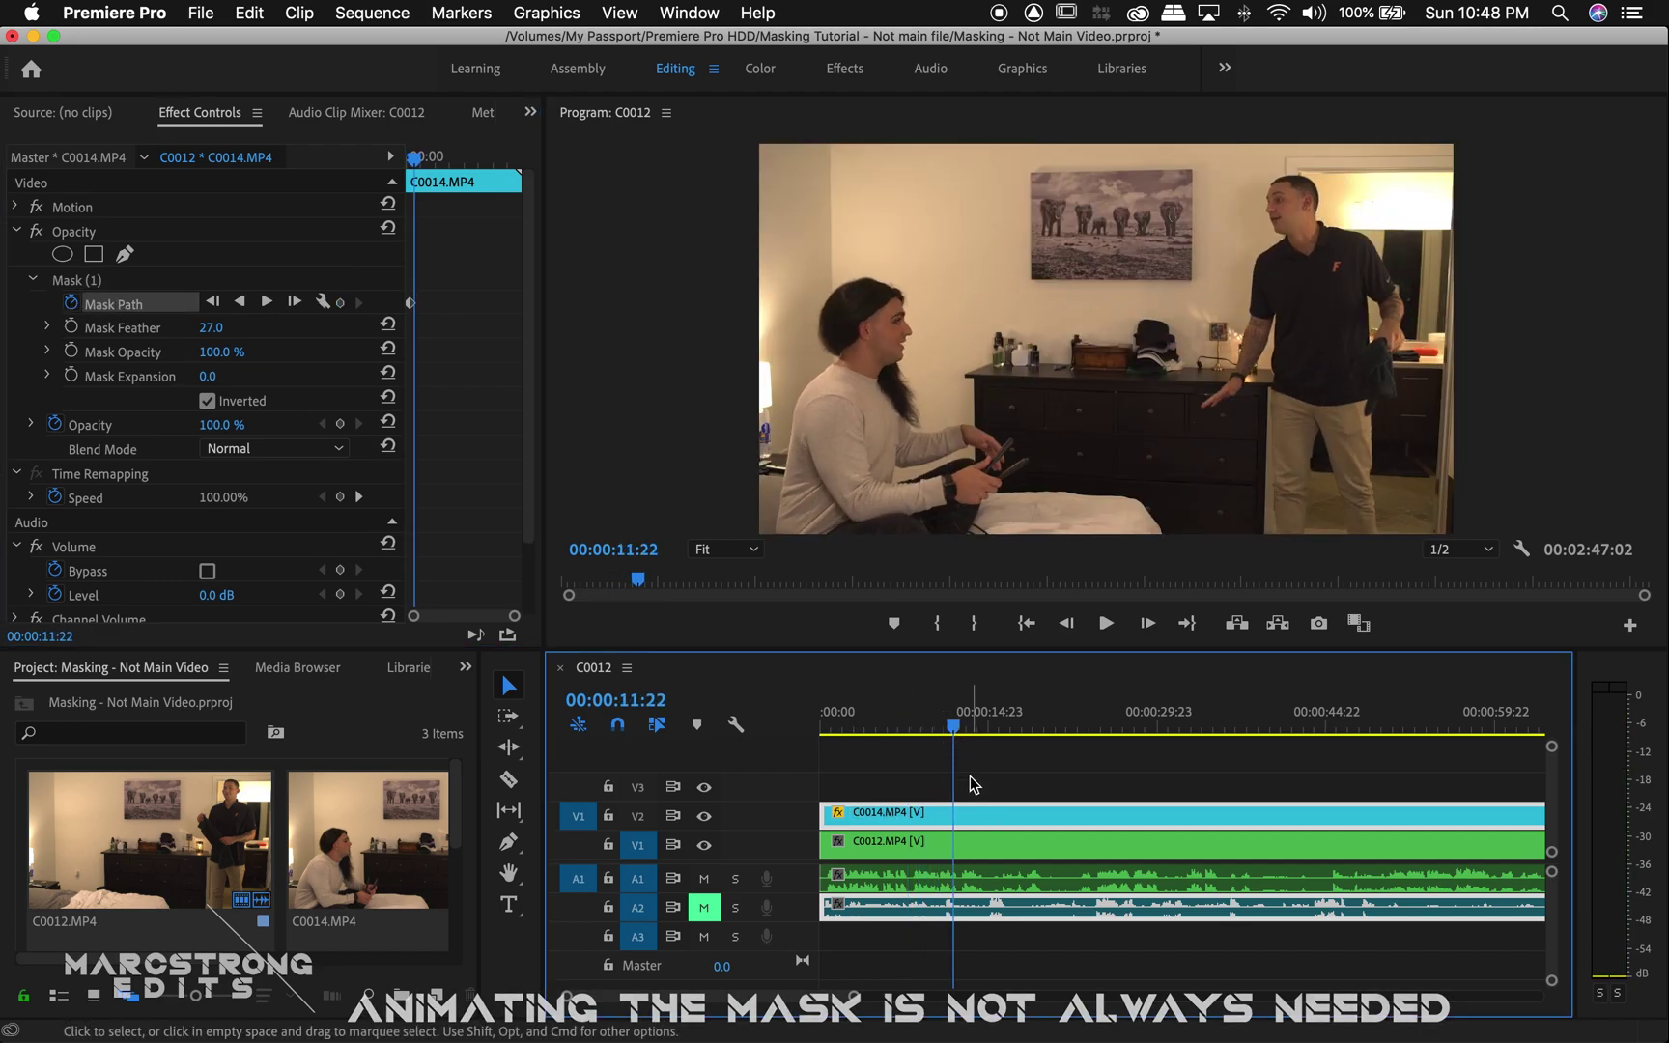
left_click(93, 280)
left_click(1146, 338)
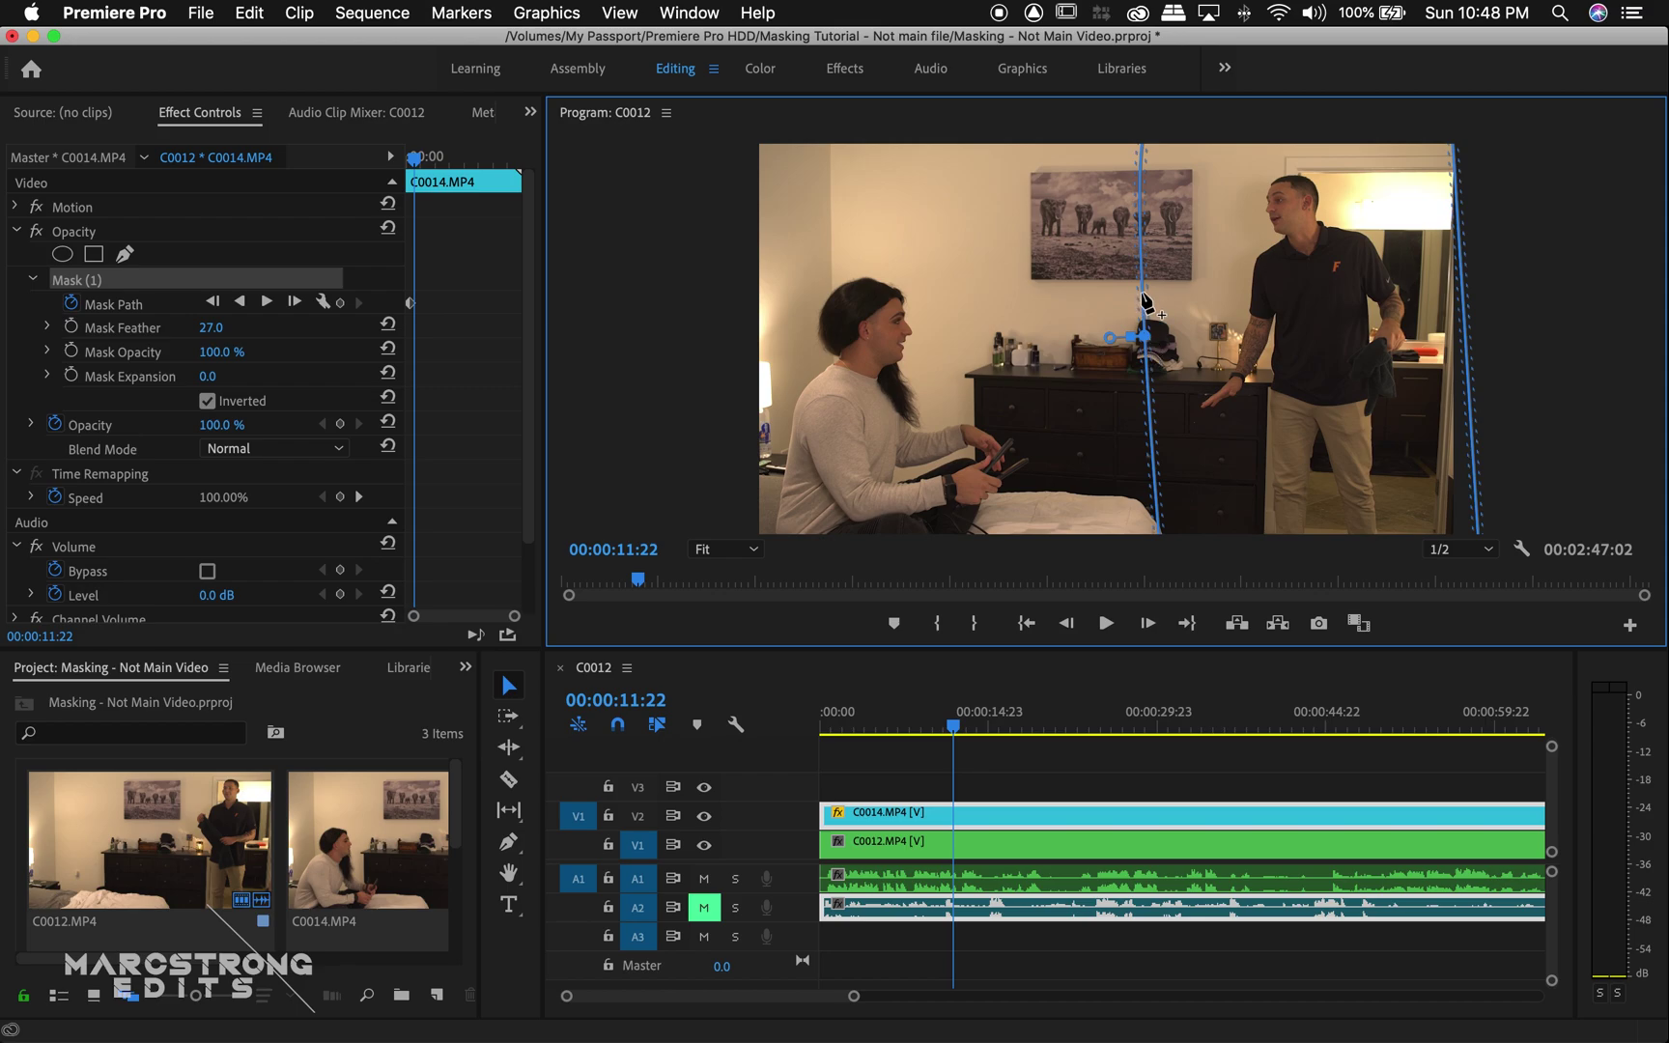
left_click(1144, 302)
left_click_drag(1141, 298, 1084, 314)
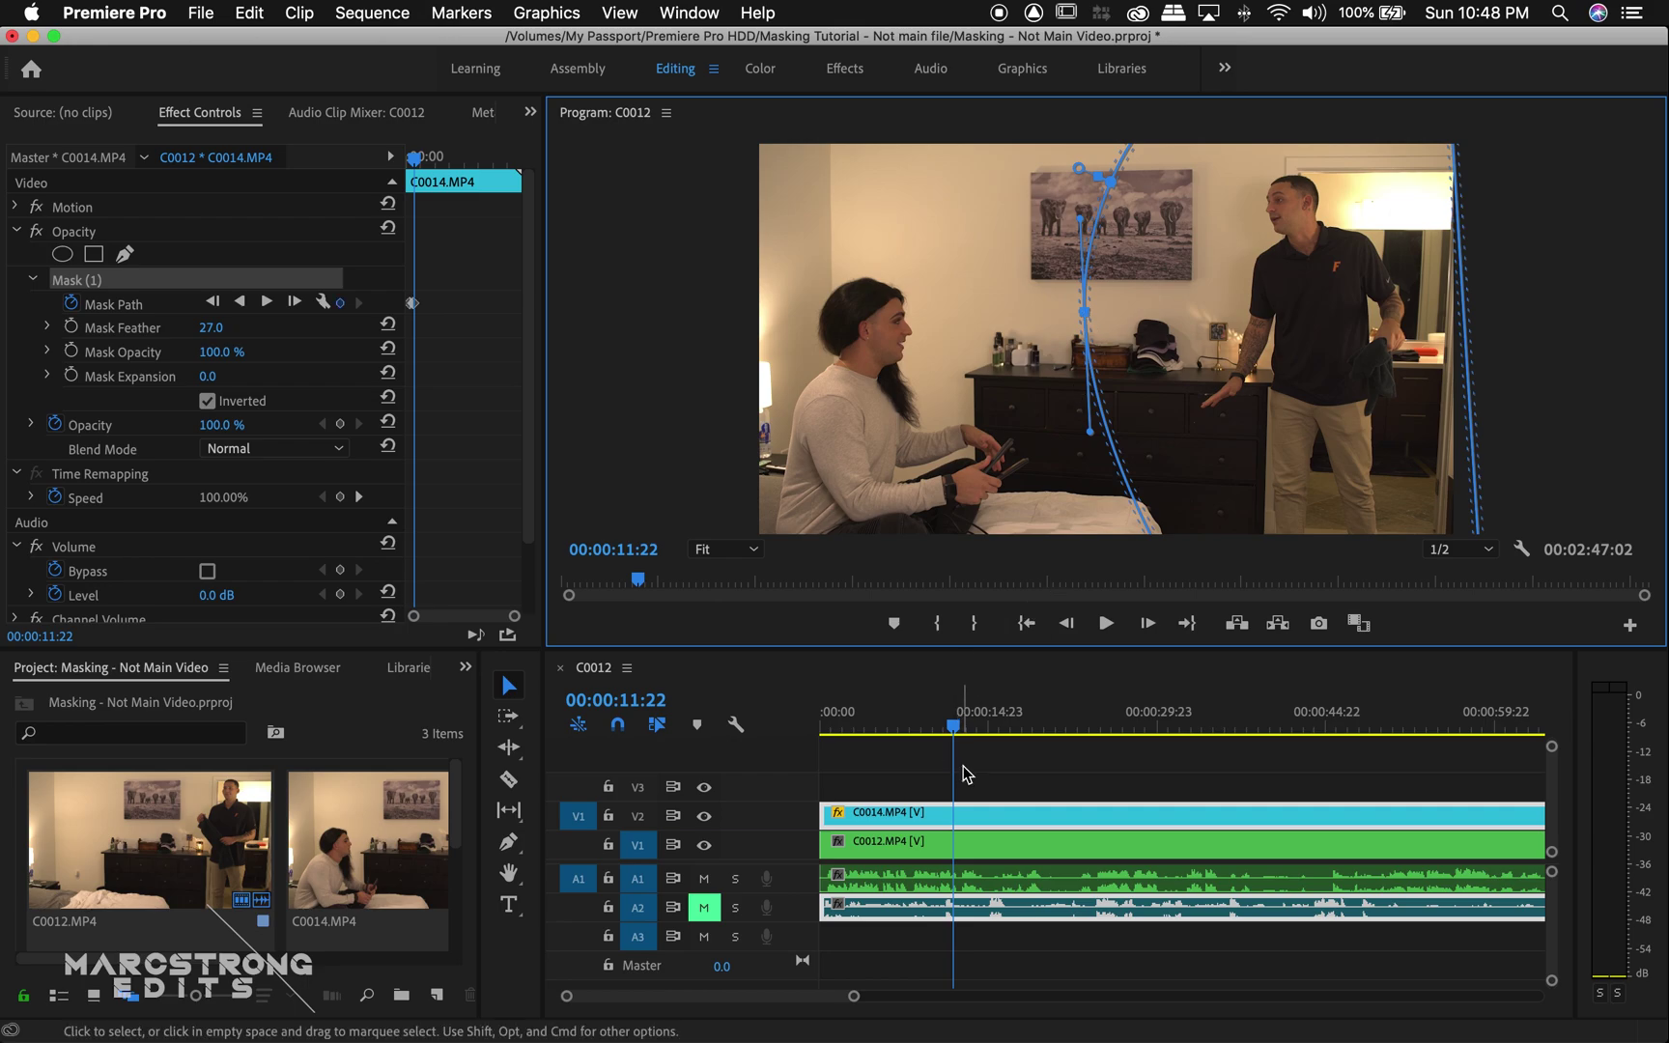
left_click_drag(951, 726, 823, 750)
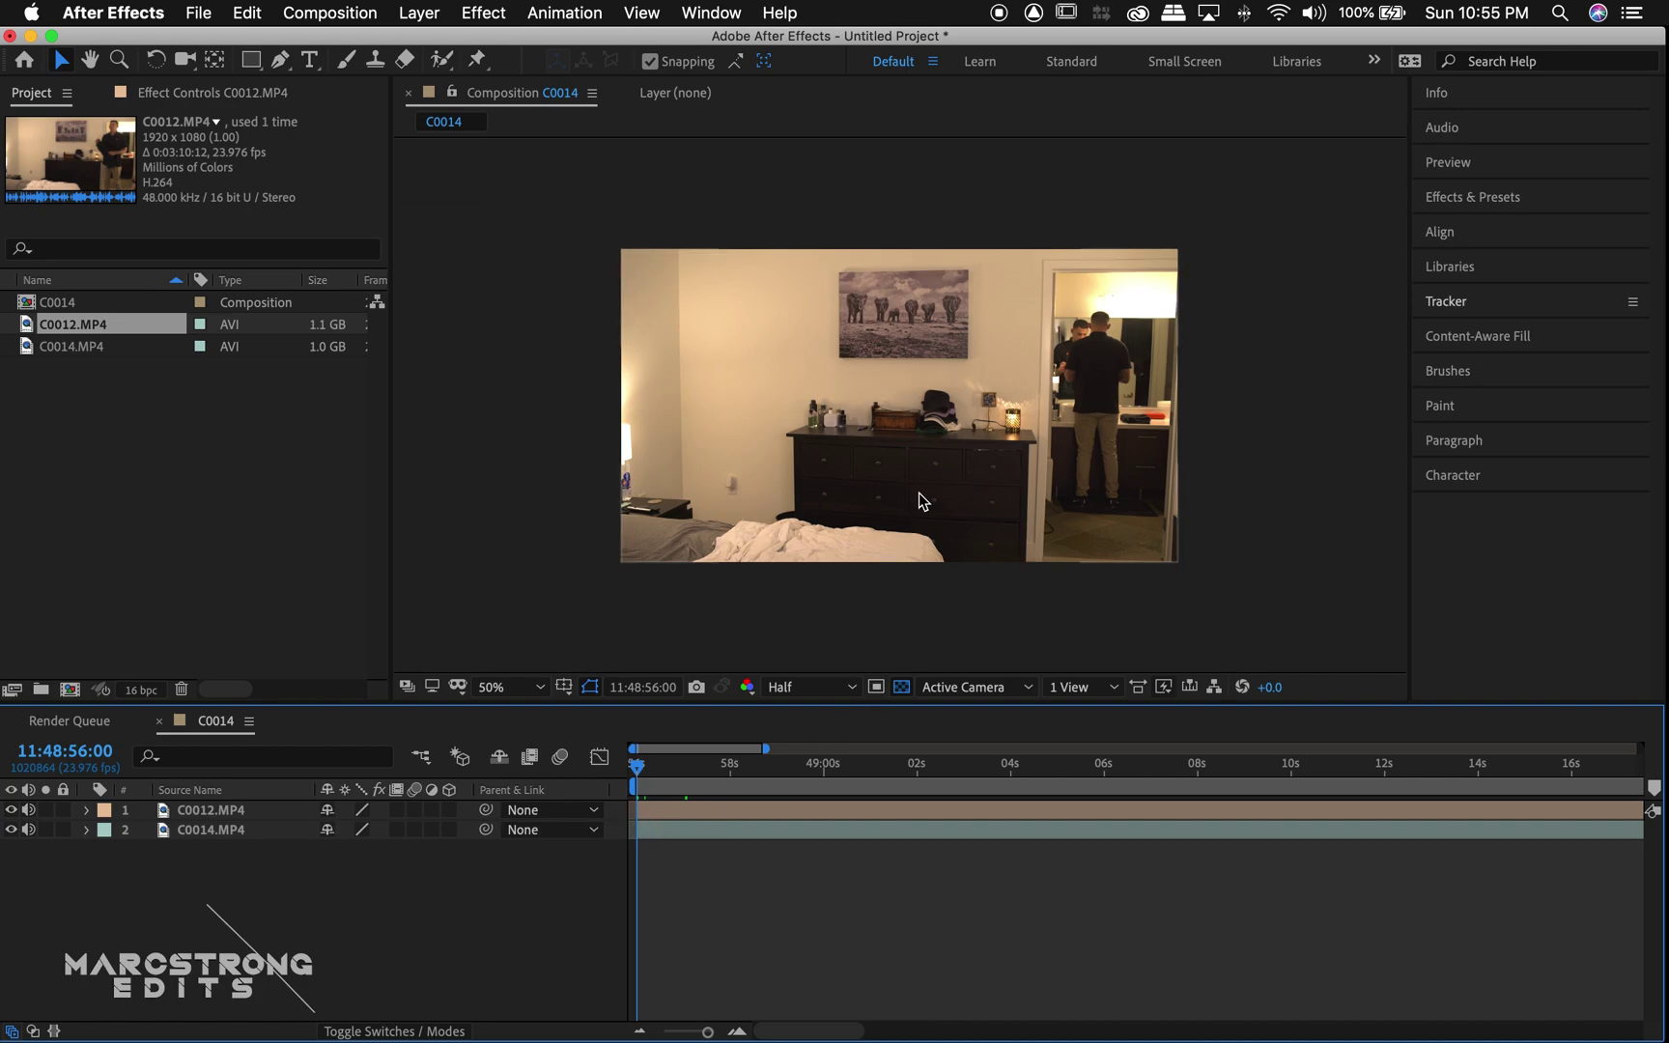
Draw a four-point Pen mask on C0012.MP4 over the doorway side, extending past the frame.
left_click(10, 809)
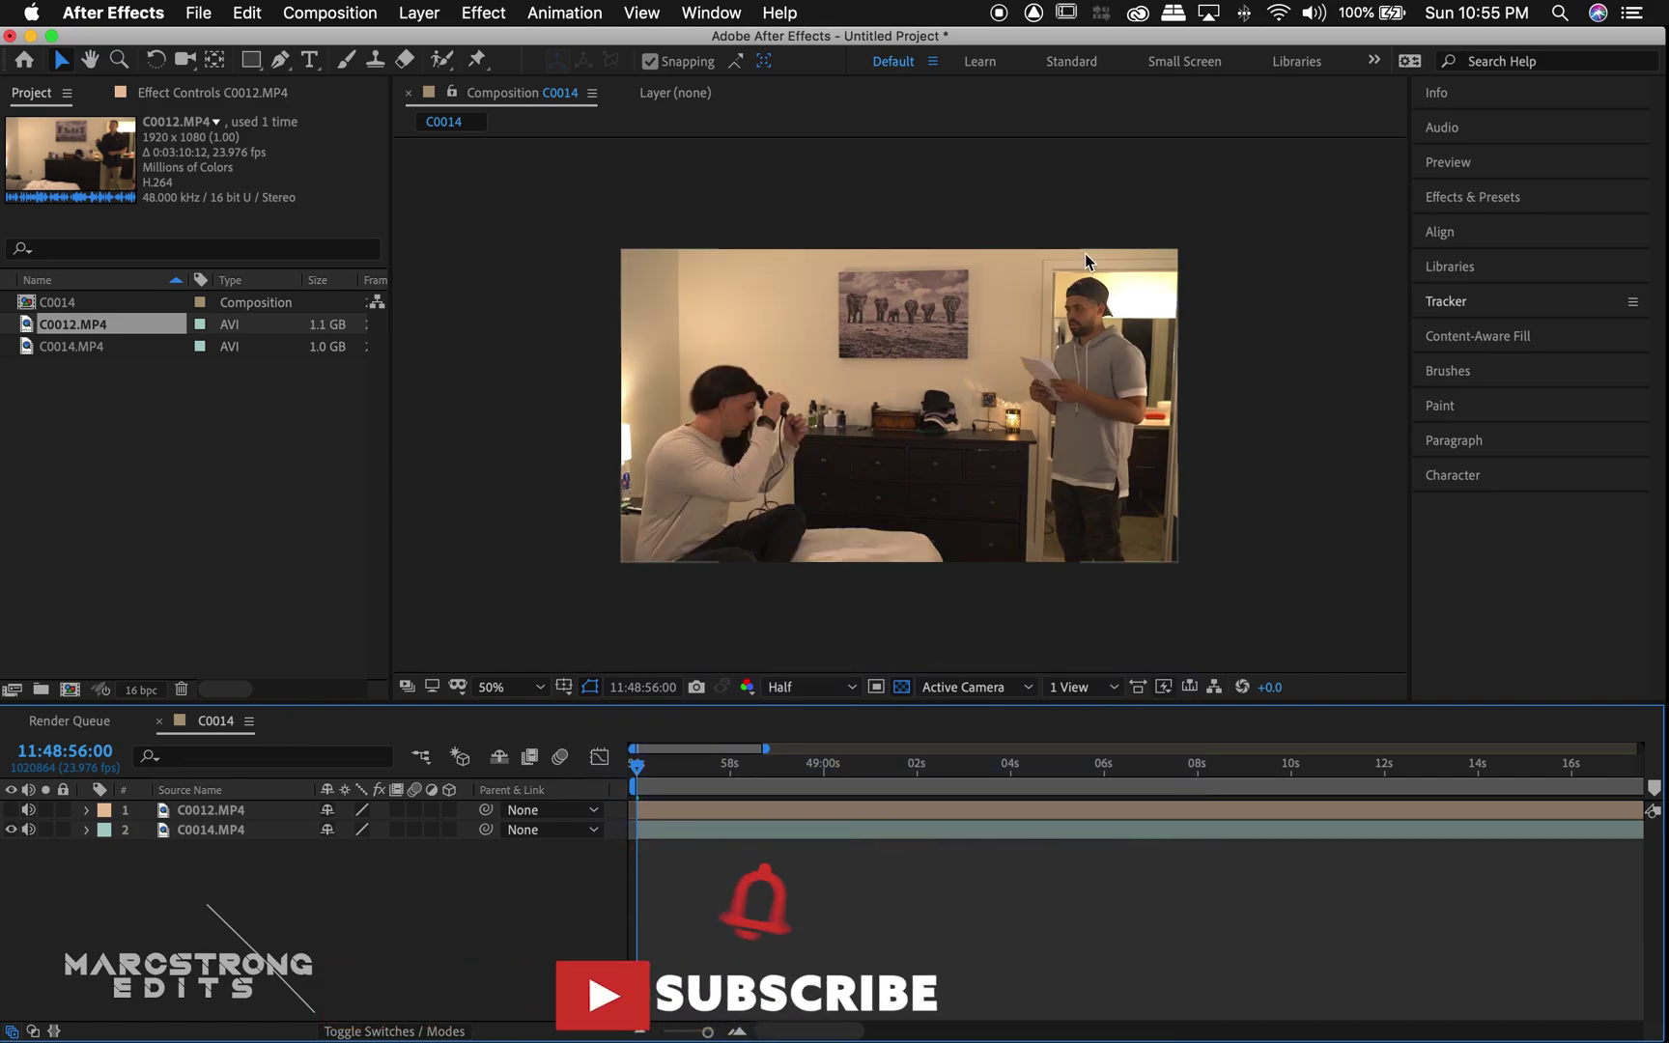
left_click(12, 811)
left_click(196, 819)
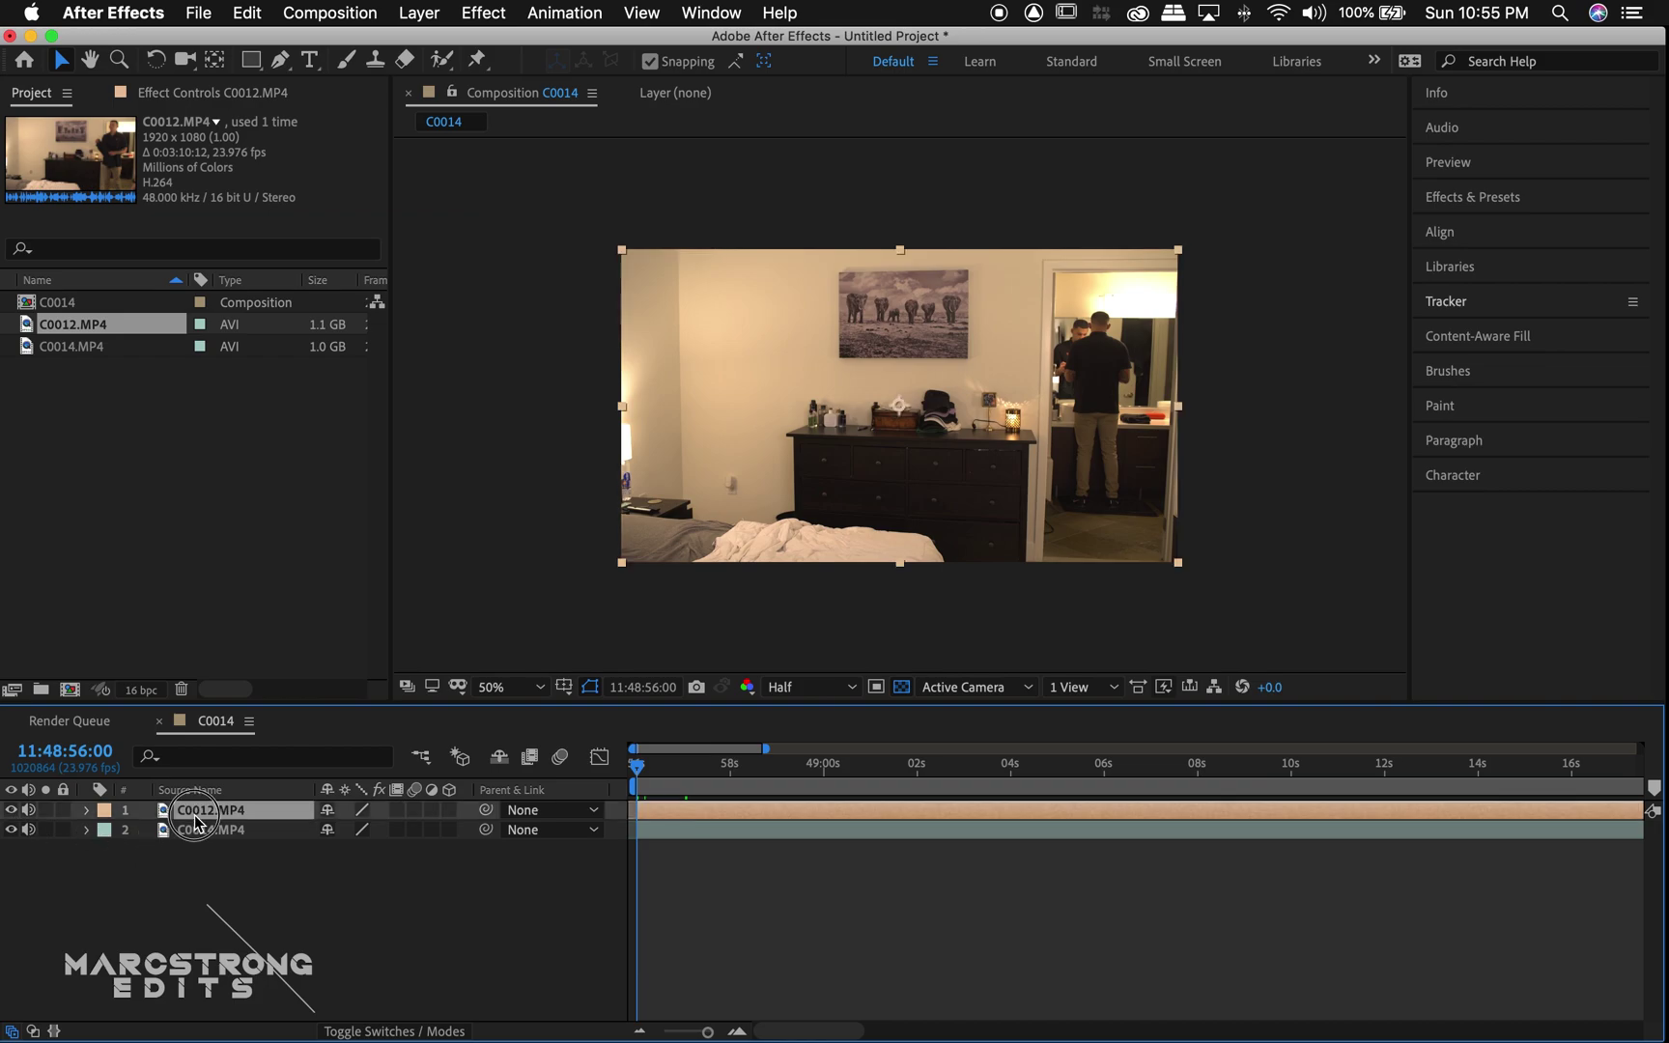
left_click(279, 60)
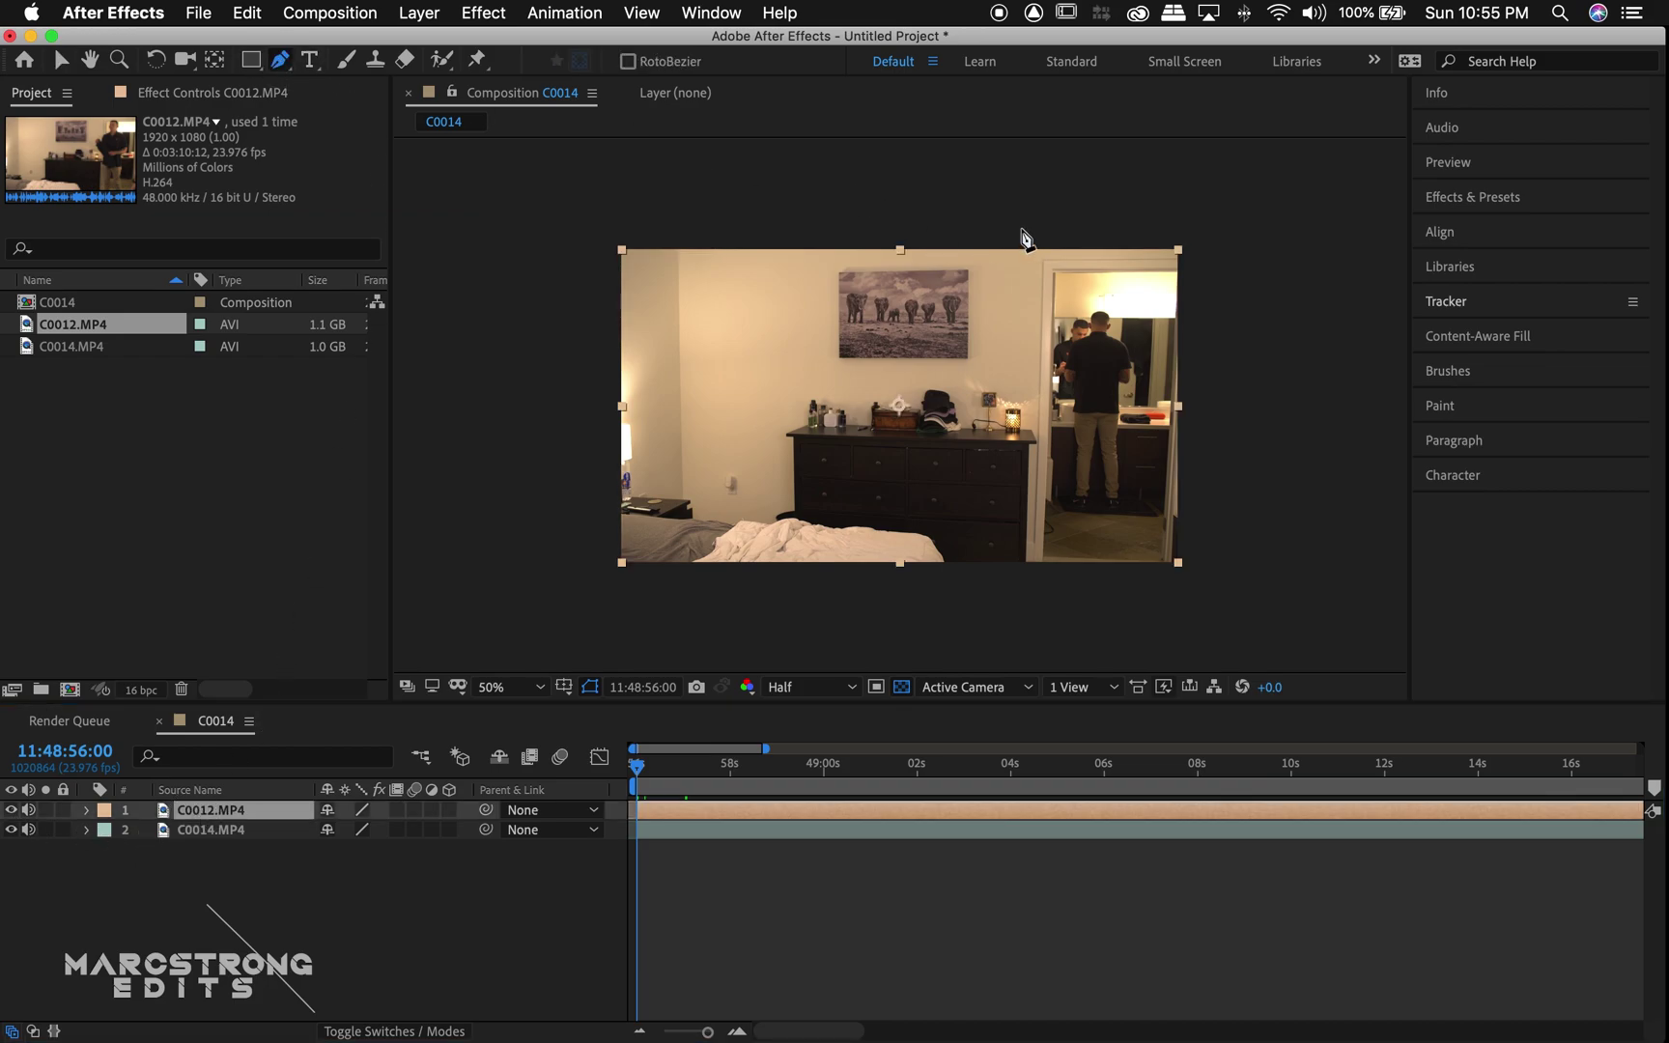
left_click(966, 213)
left_click(966, 592)
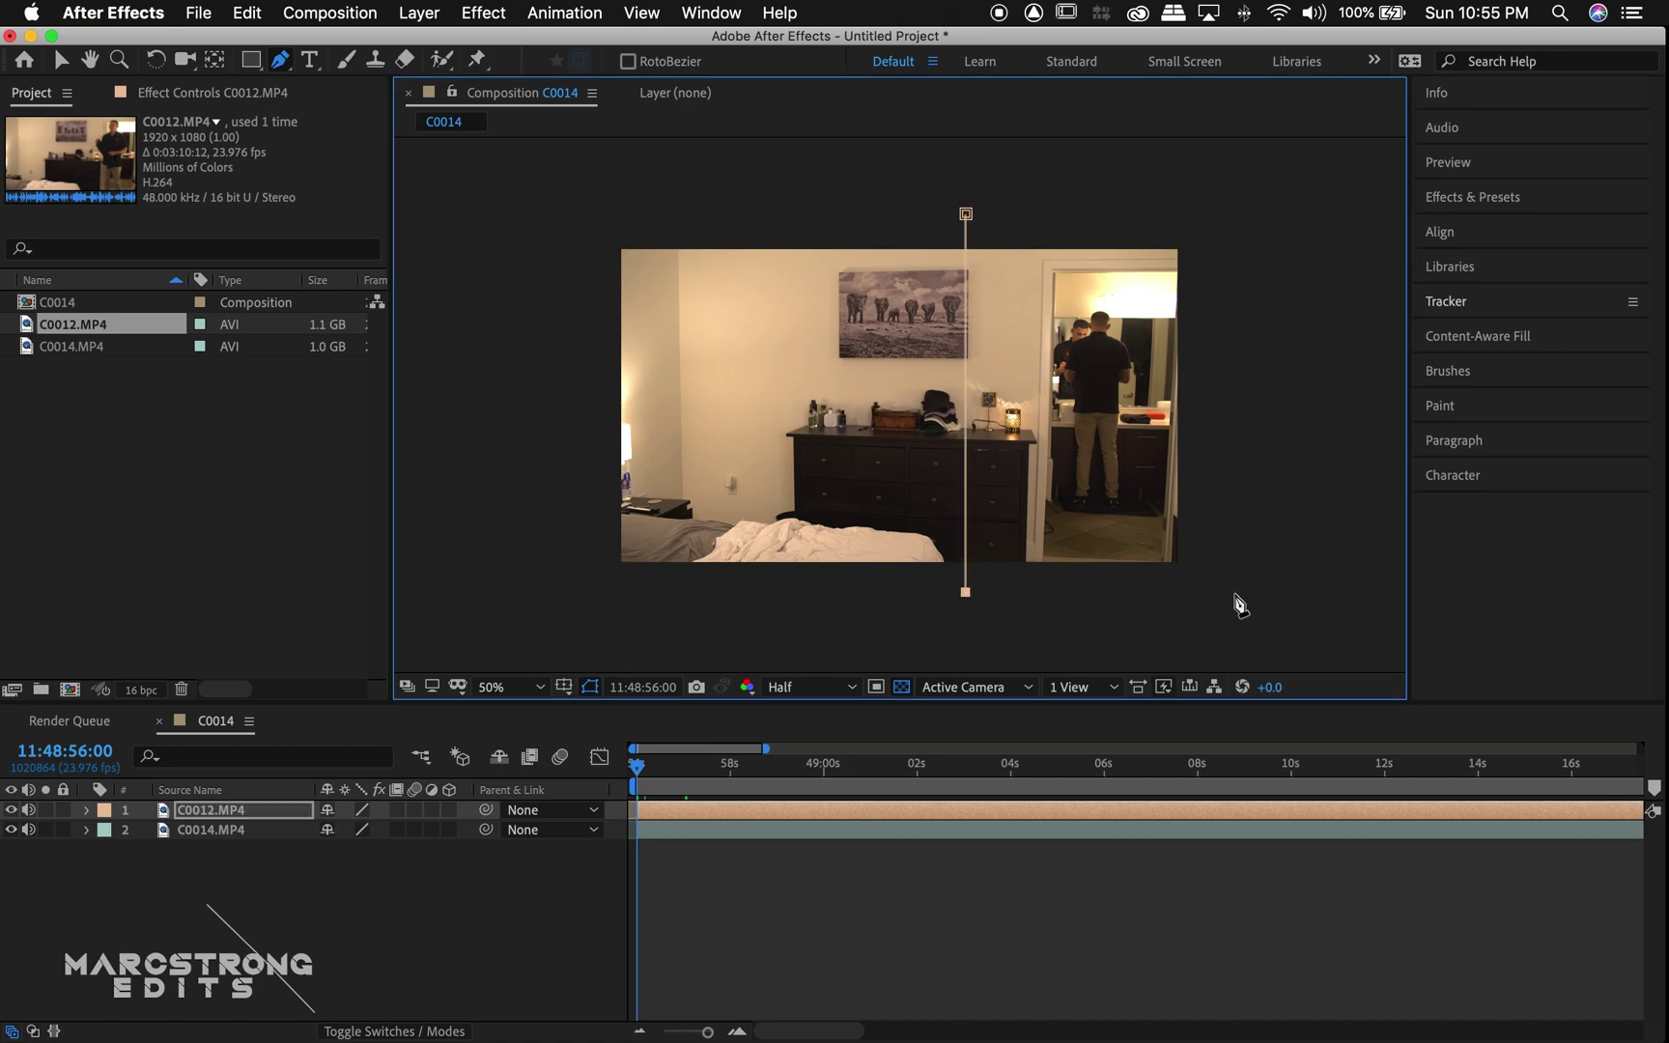
left_click(1235, 592)
left_click(1216, 200)
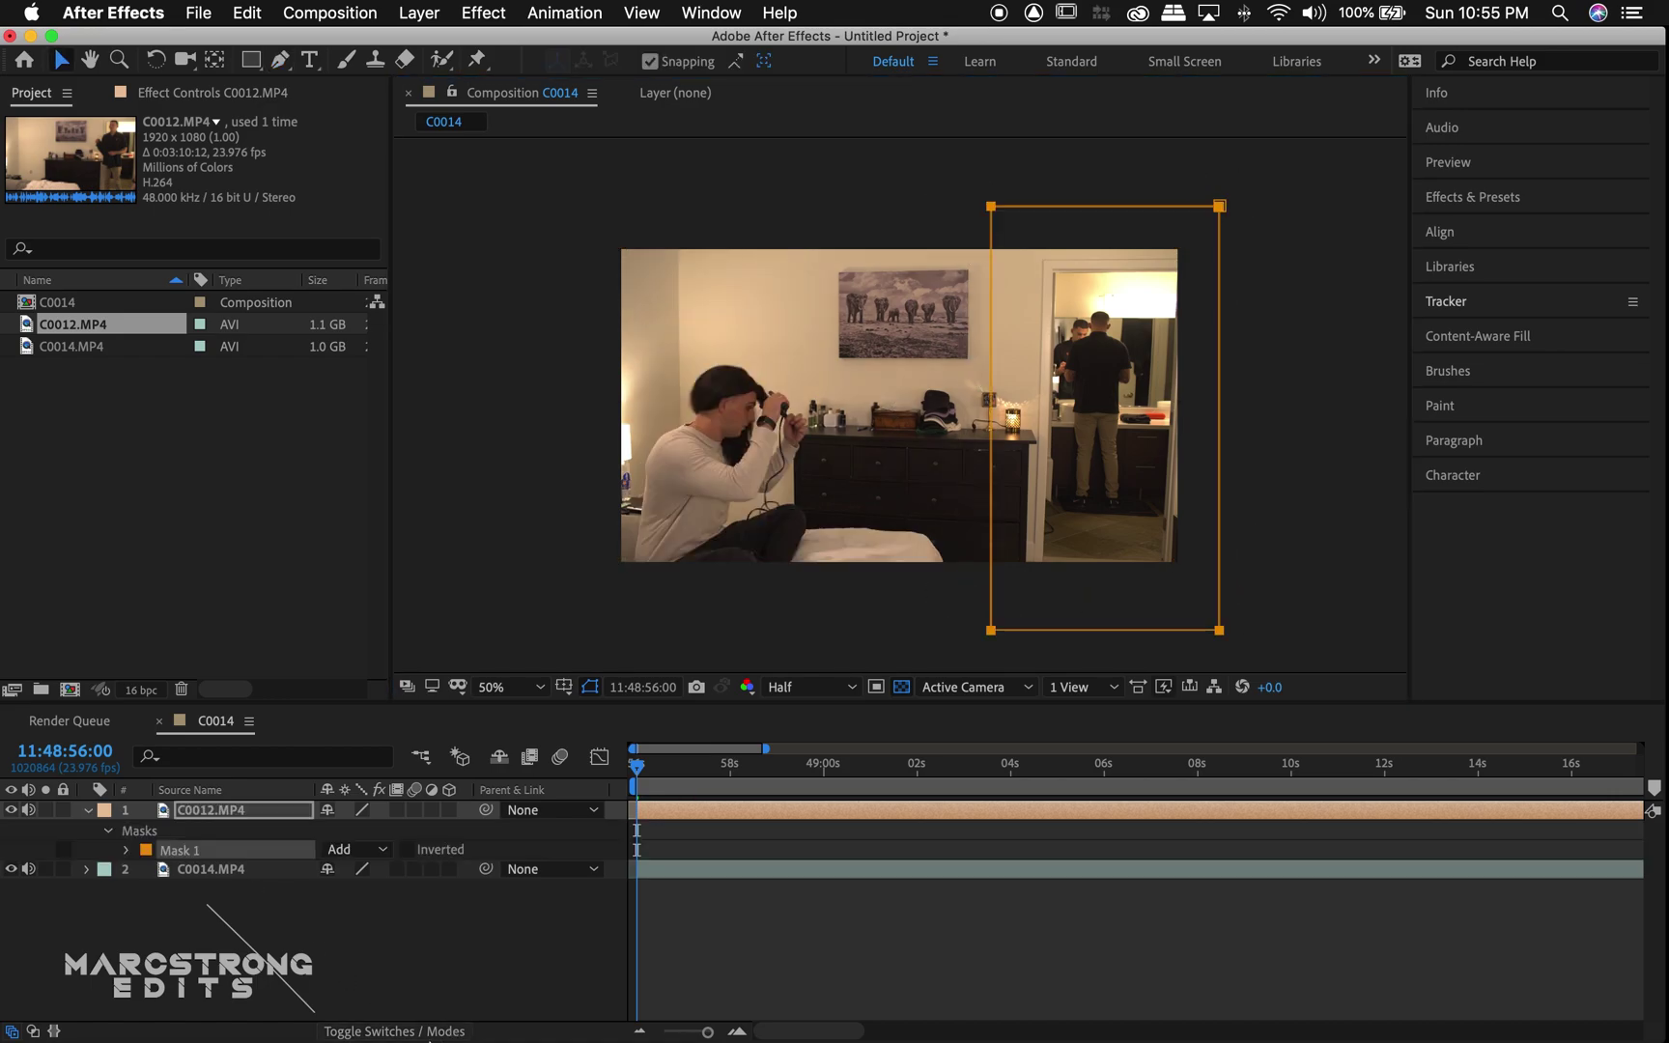
Keyframe Mask 1's path at the composition start, then move ahead to 11:49:03:00.
left_click(126, 850)
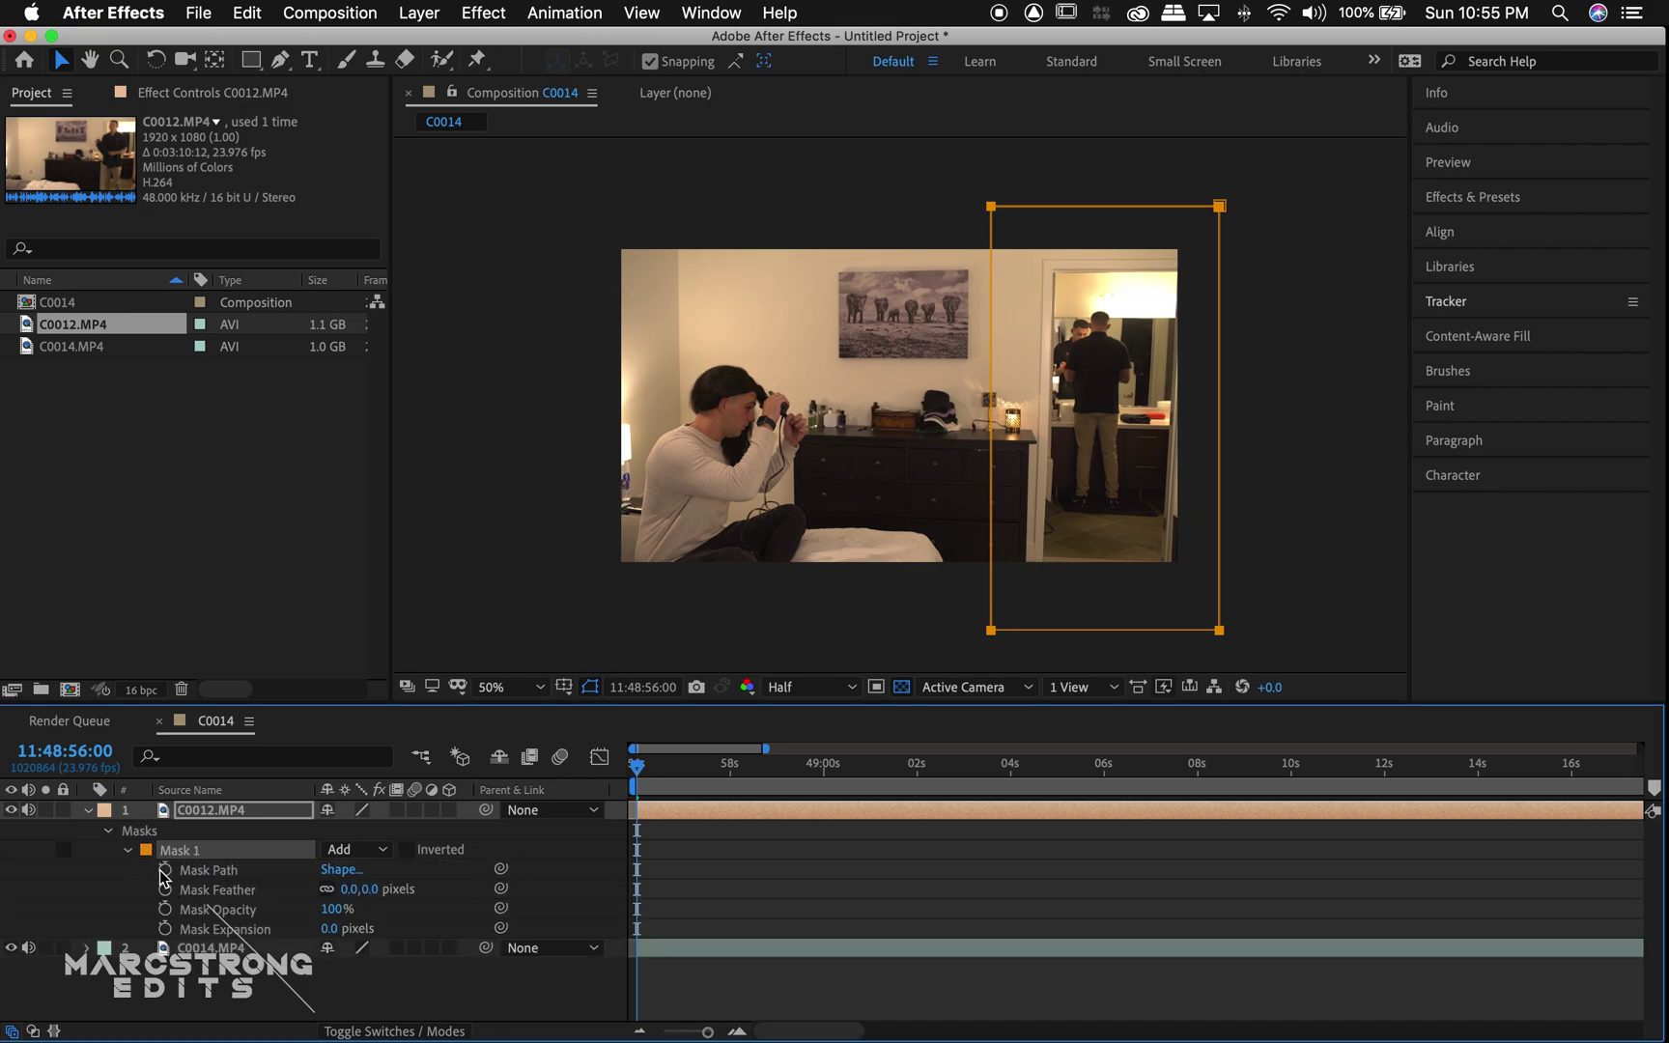
left_click(164, 869)
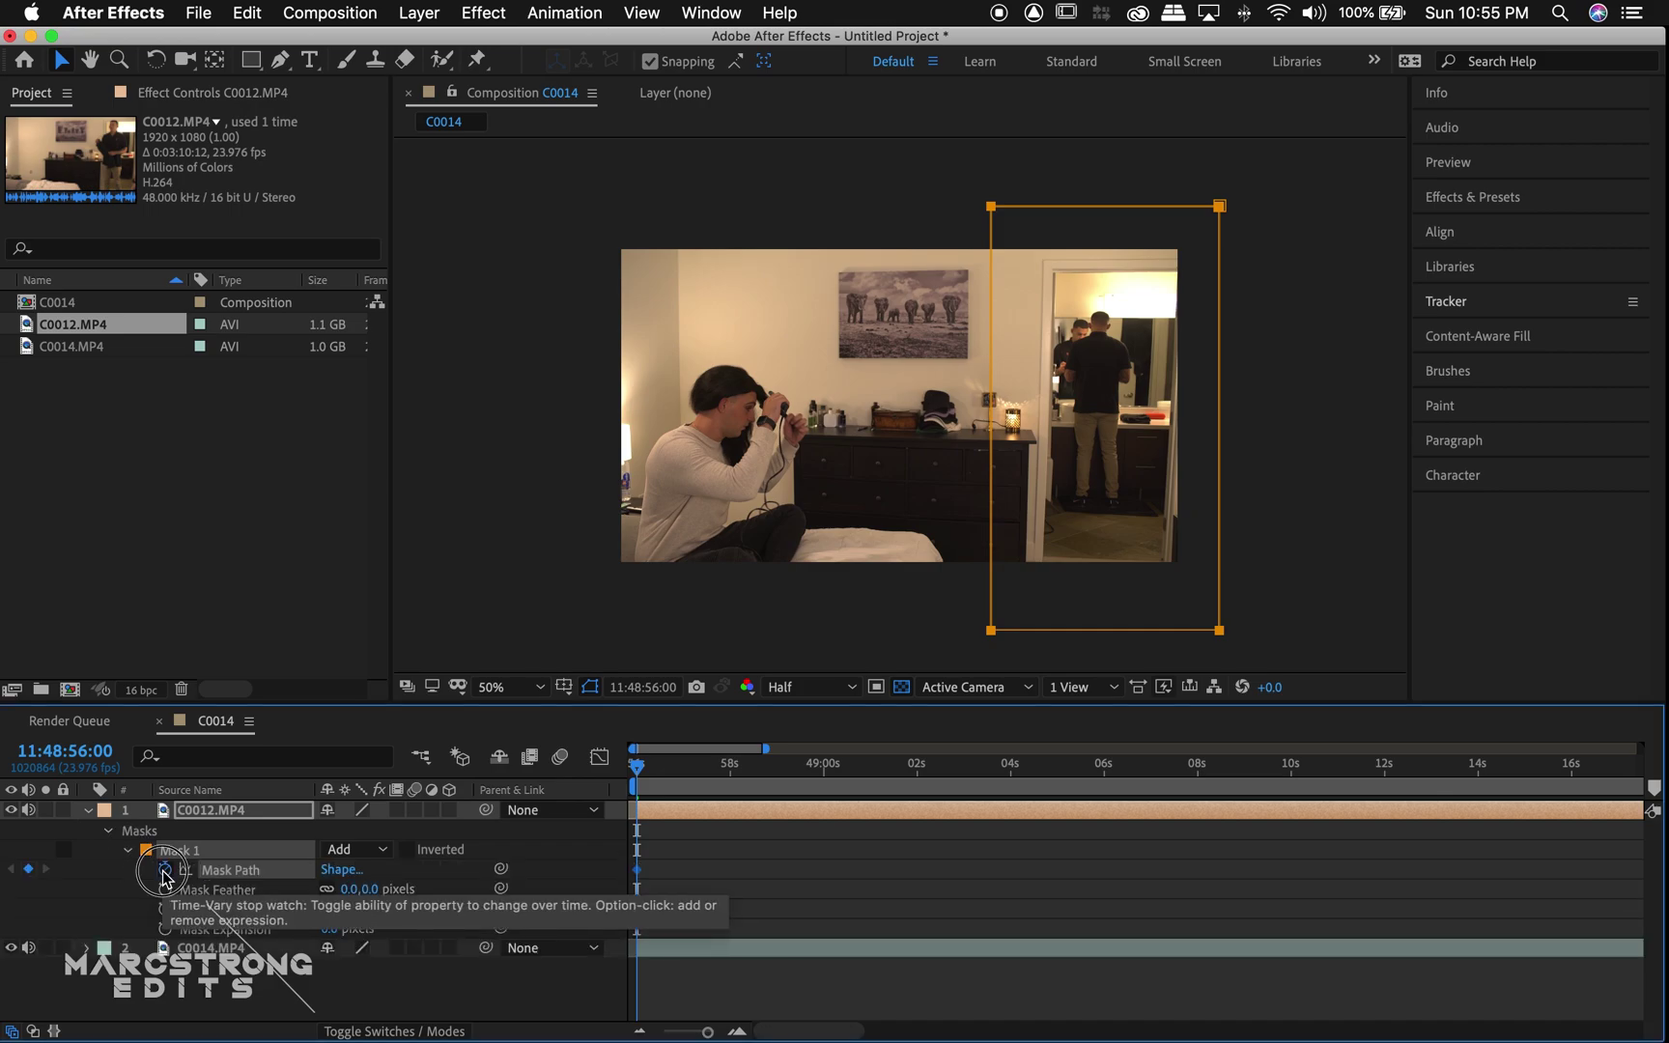
left_click_drag(642, 775, 679, 778)
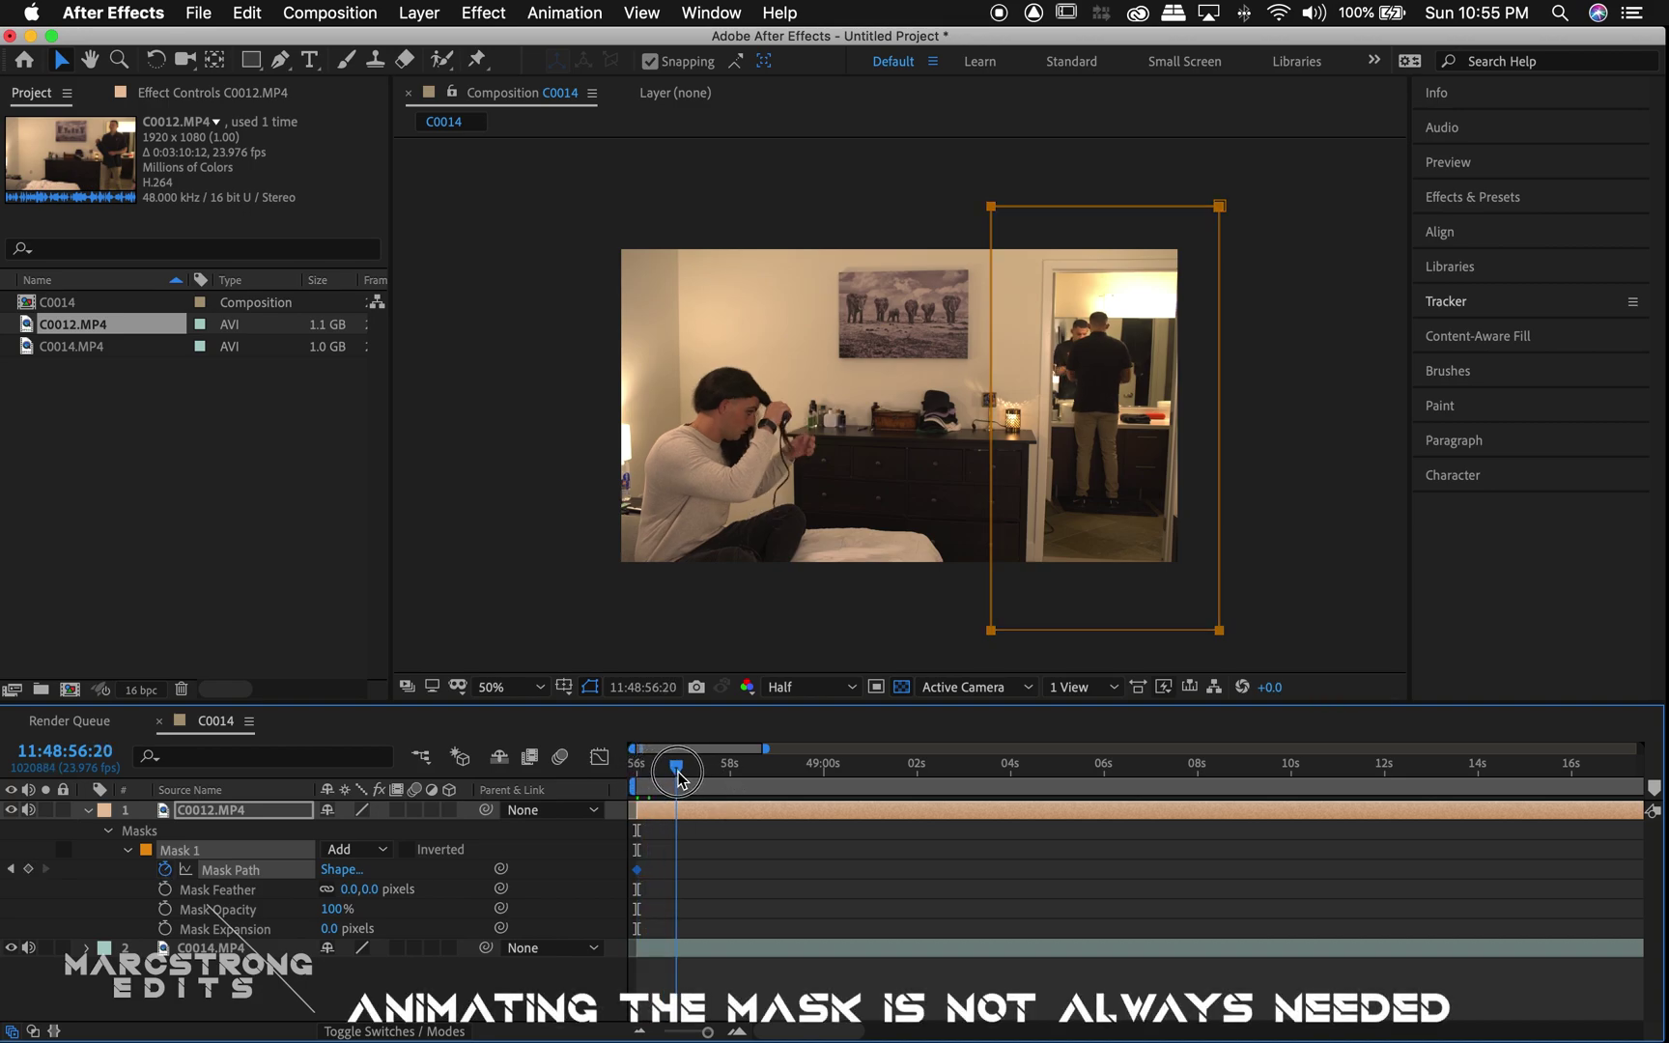
left_click(1024, 596)
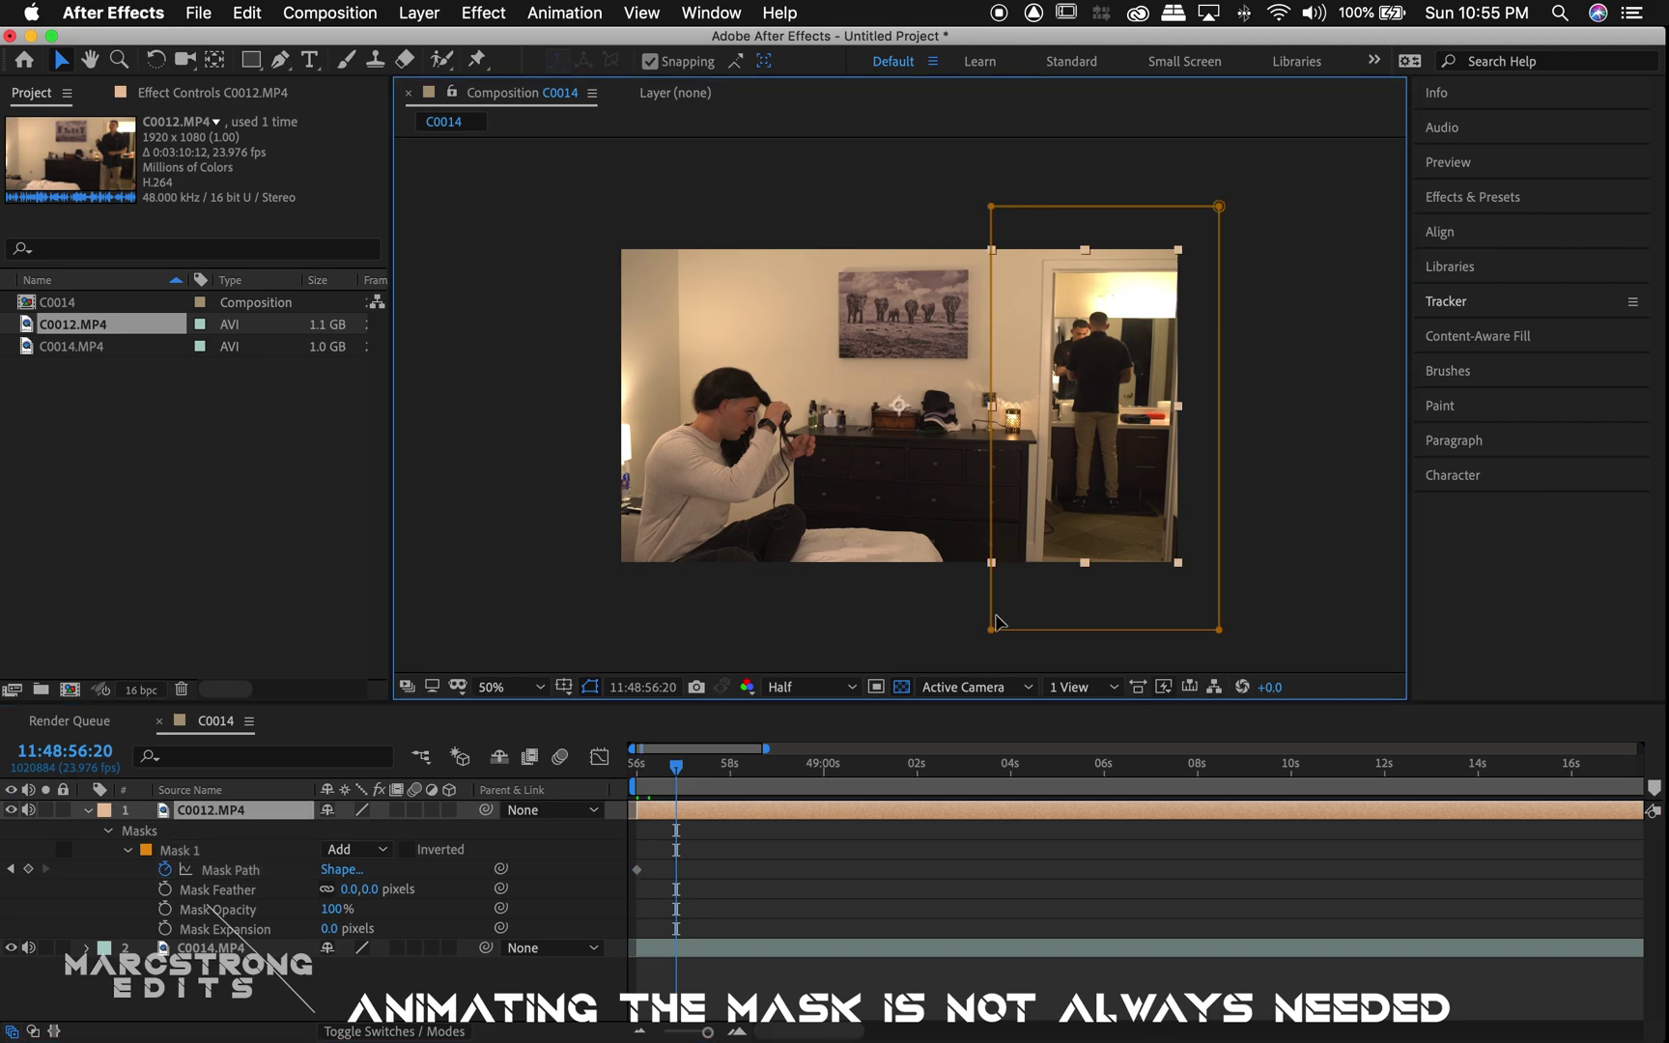
left_click_drag(676, 773, 963, 787)
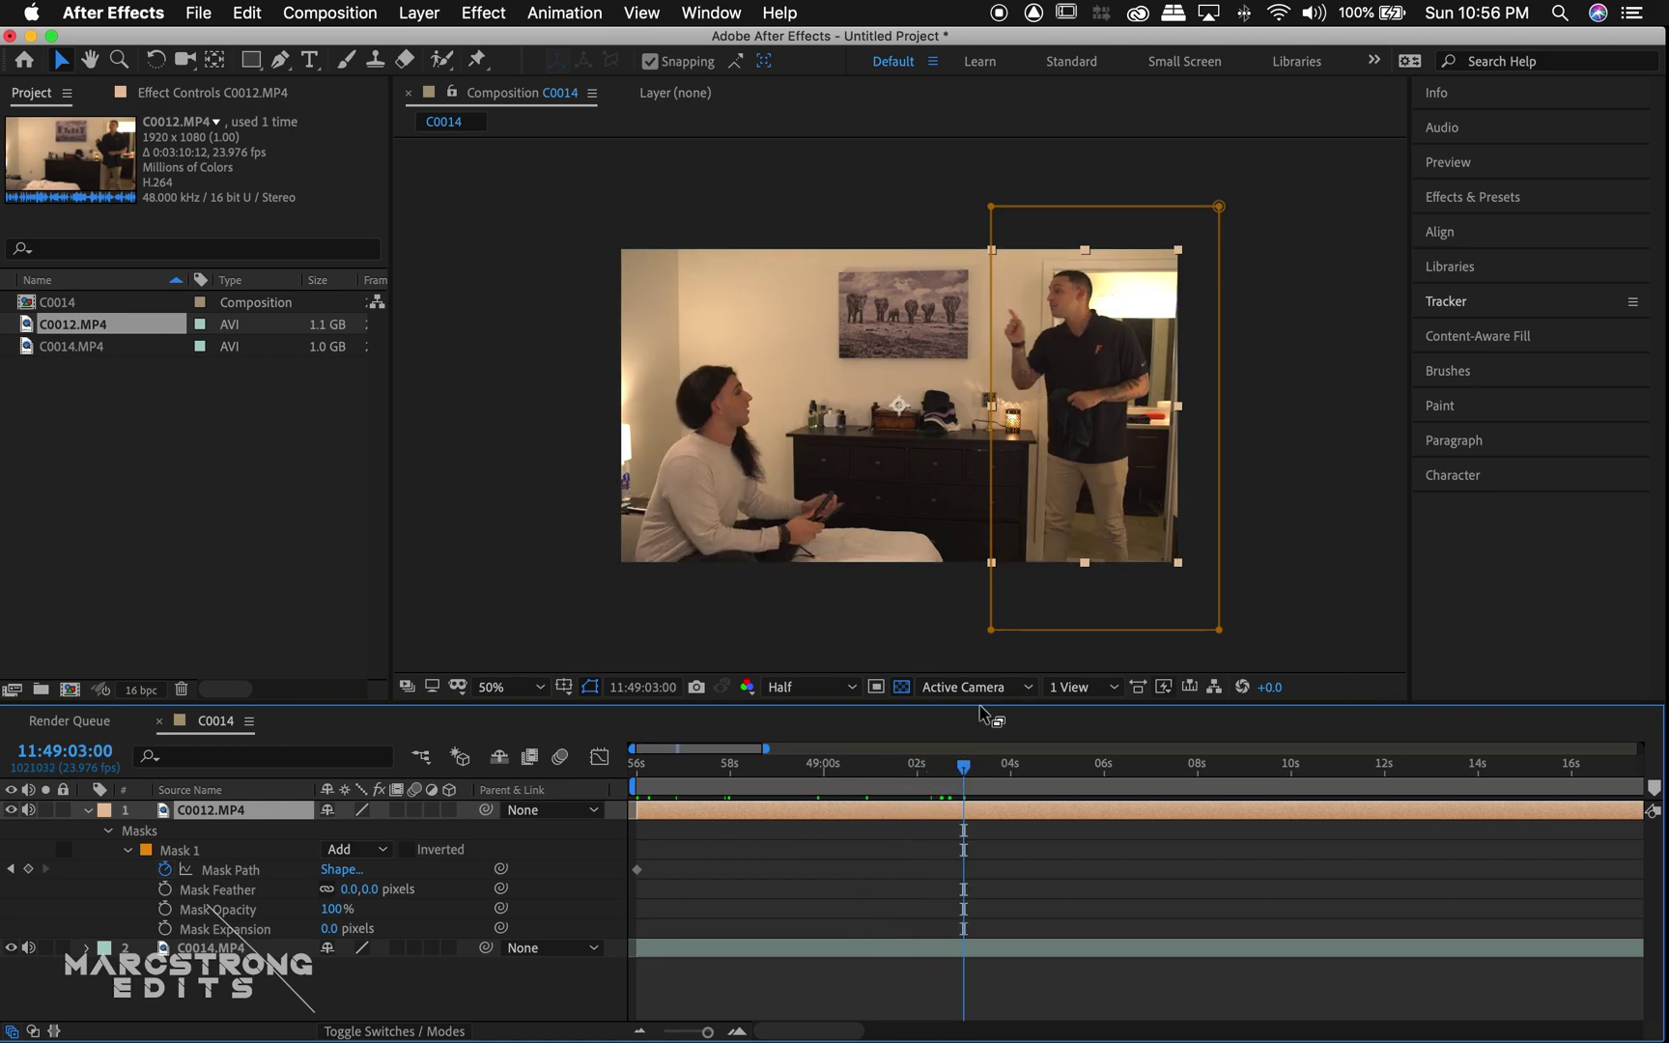
Pull Mask 1's left corners outward, feather it 27 pixels, and retime the path keyframe.
left_click_drag(990, 631, 868, 645)
left_click_drag(995, 210, 899, 213)
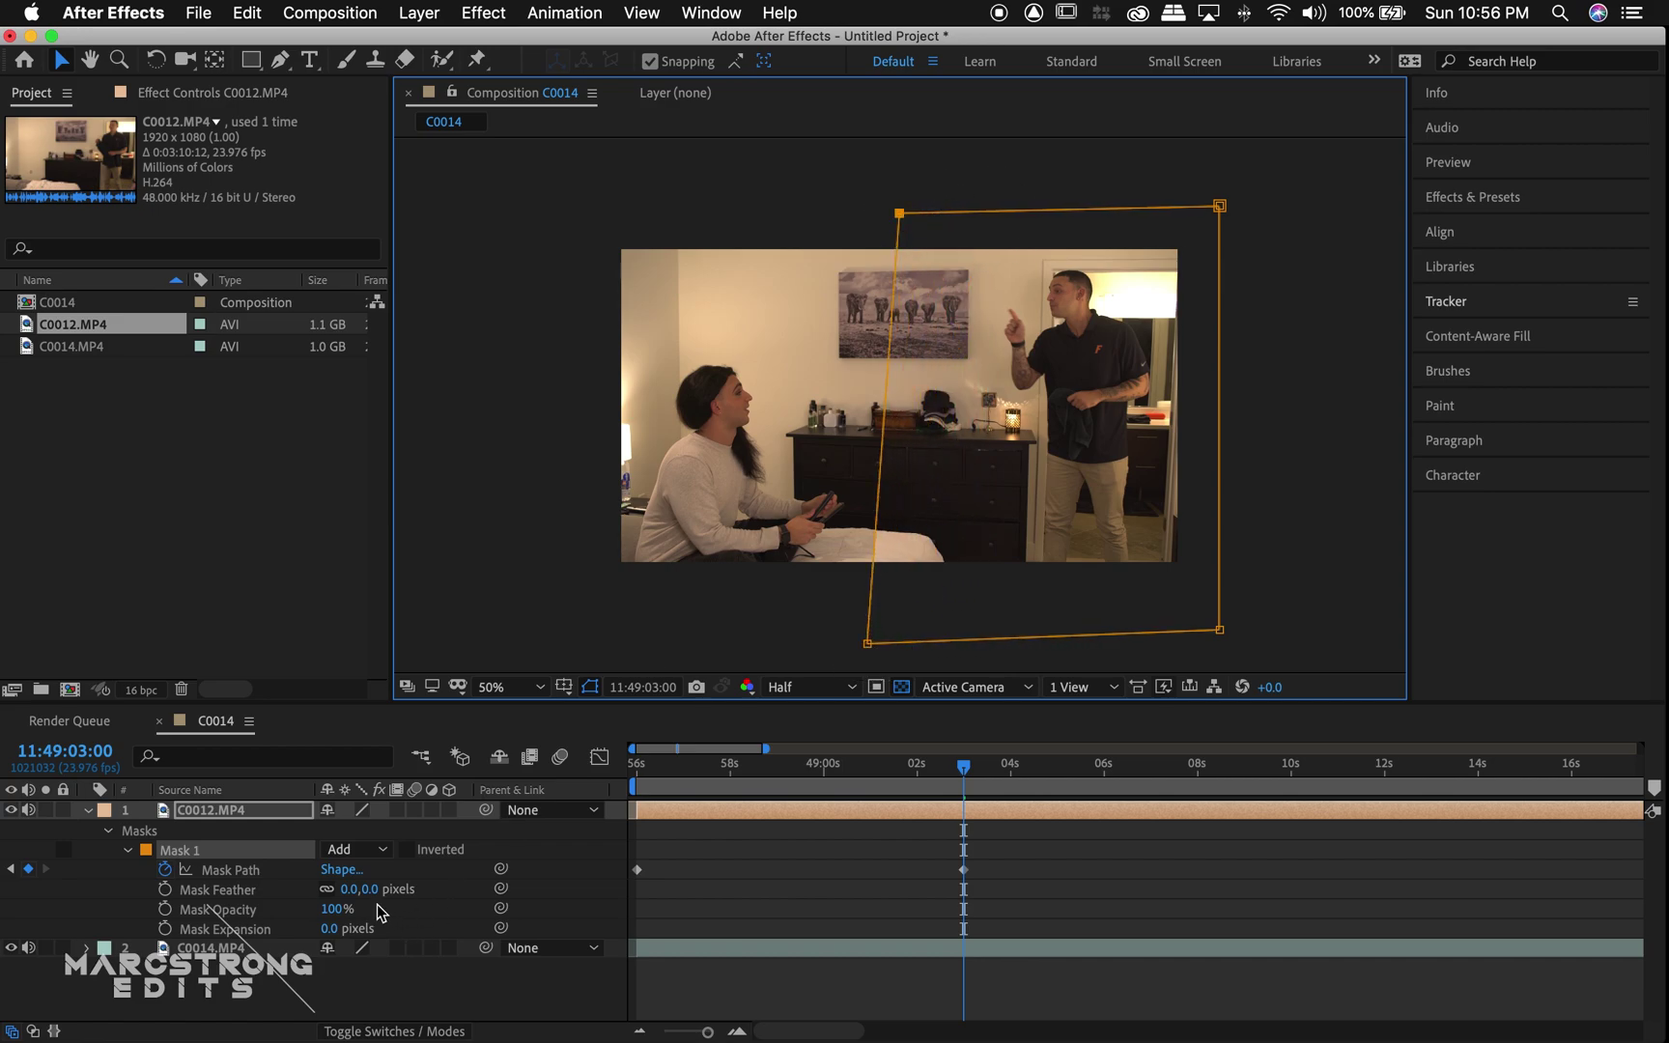
left_click_drag(371, 889, 404, 888)
left_click_drag(639, 871, 868, 884)
left_click_drag(922, 768, 637, 819)
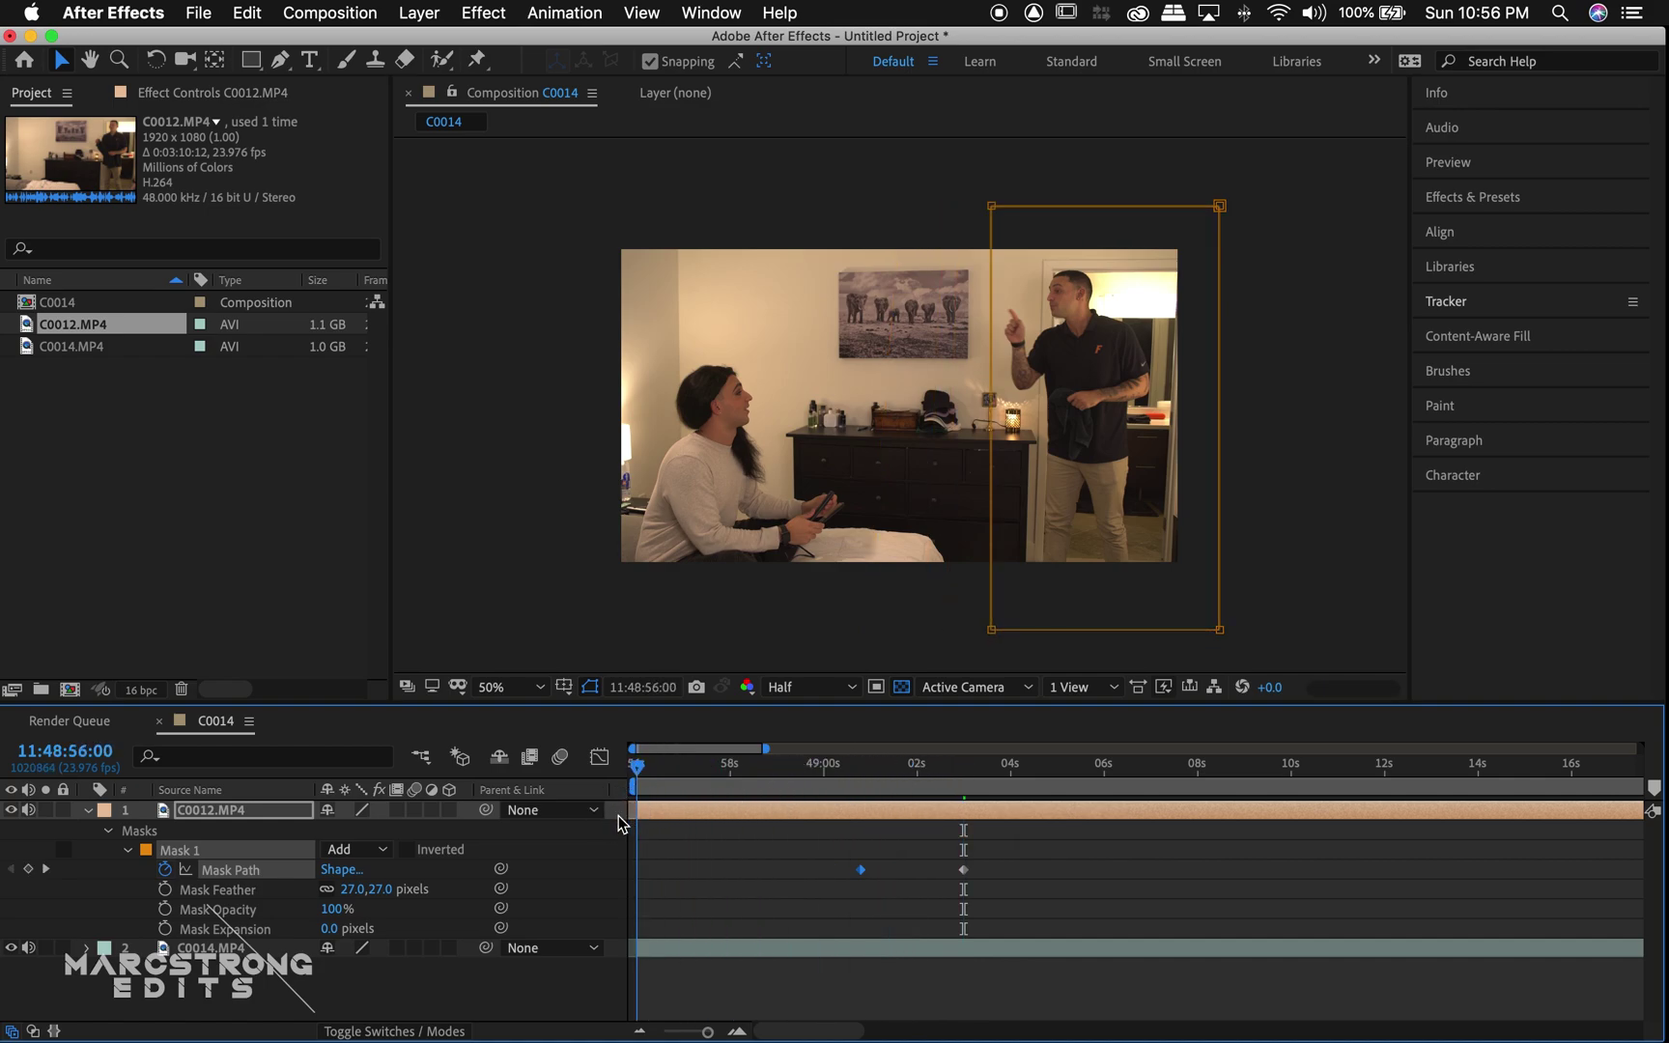
left_click(551, 1005)
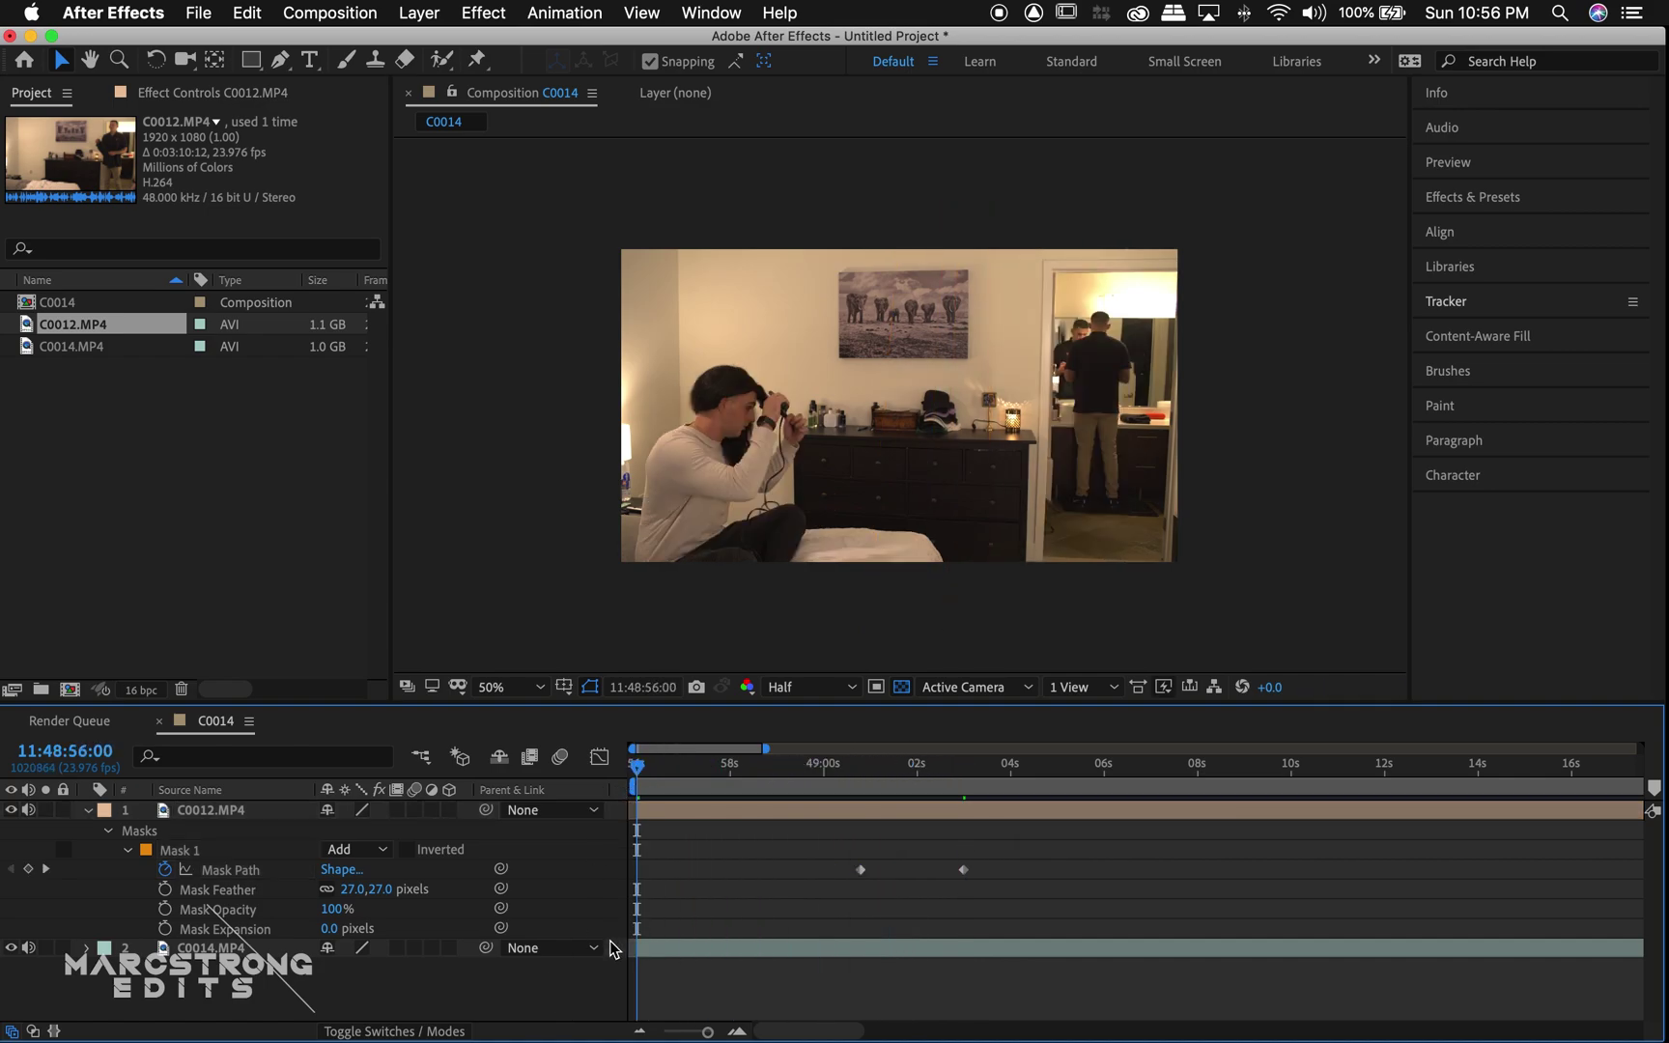